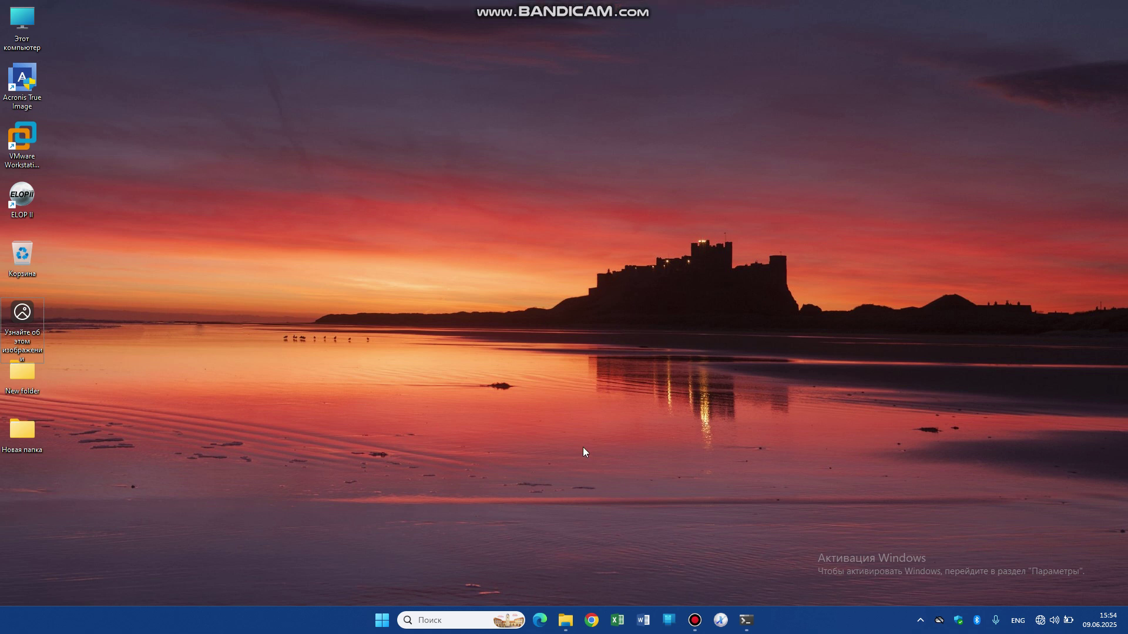
click(720, 617)
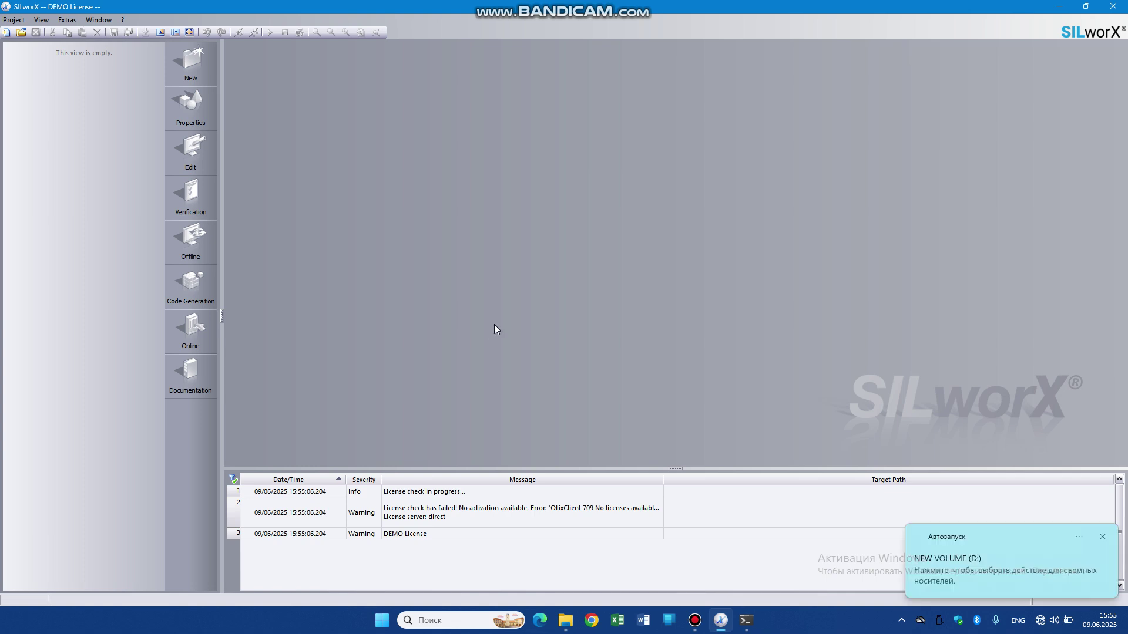
click(1104, 537)
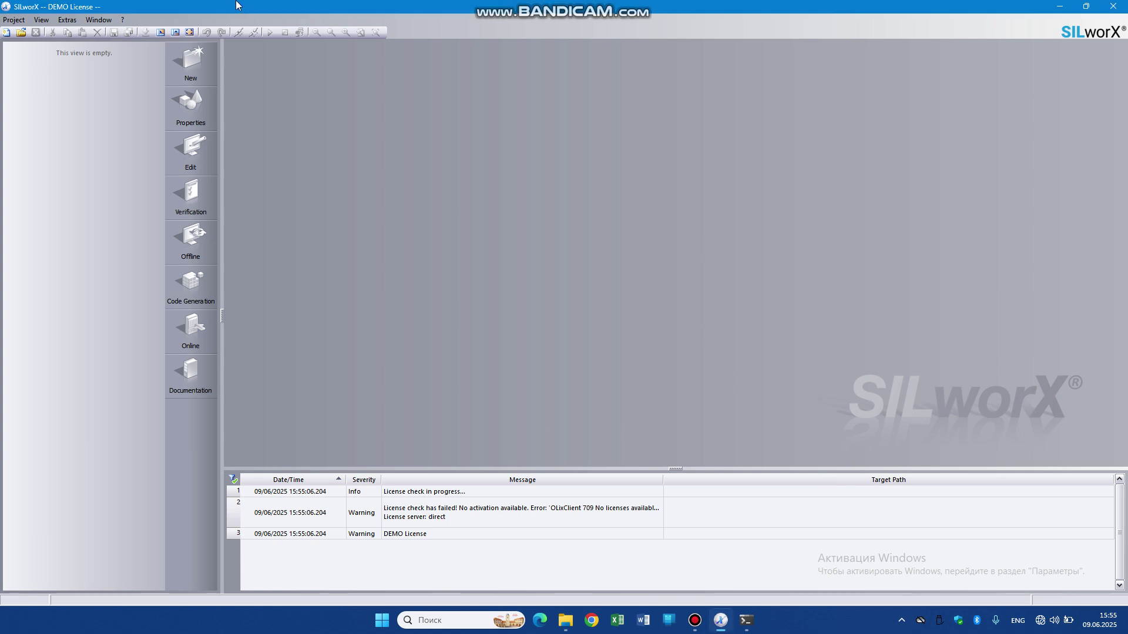
click(15, 19)
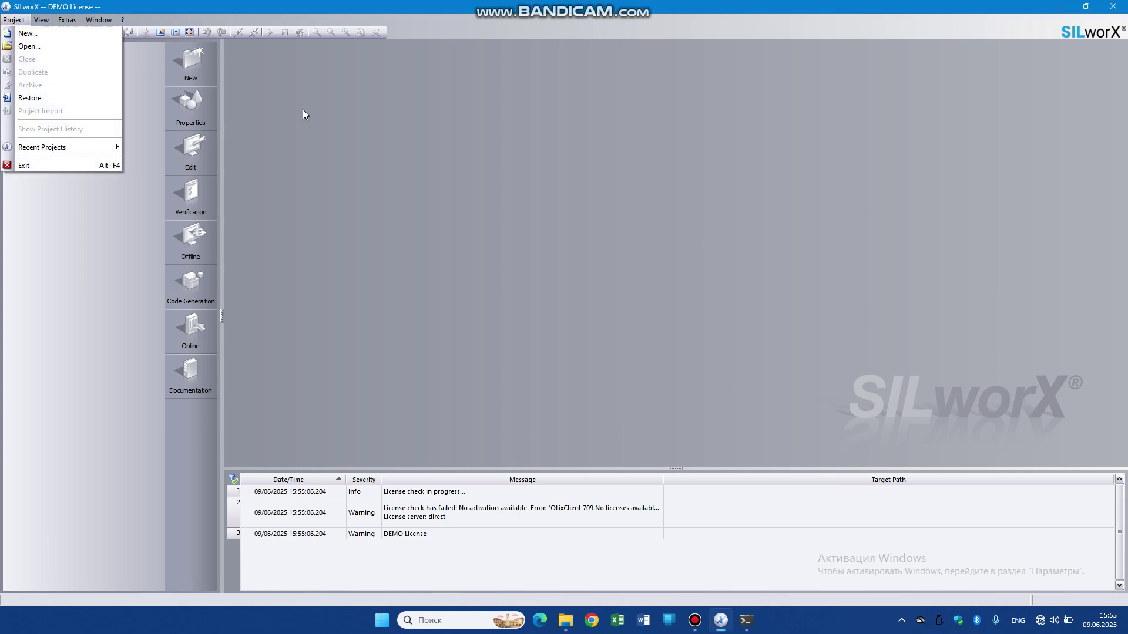
click(1123, 5)
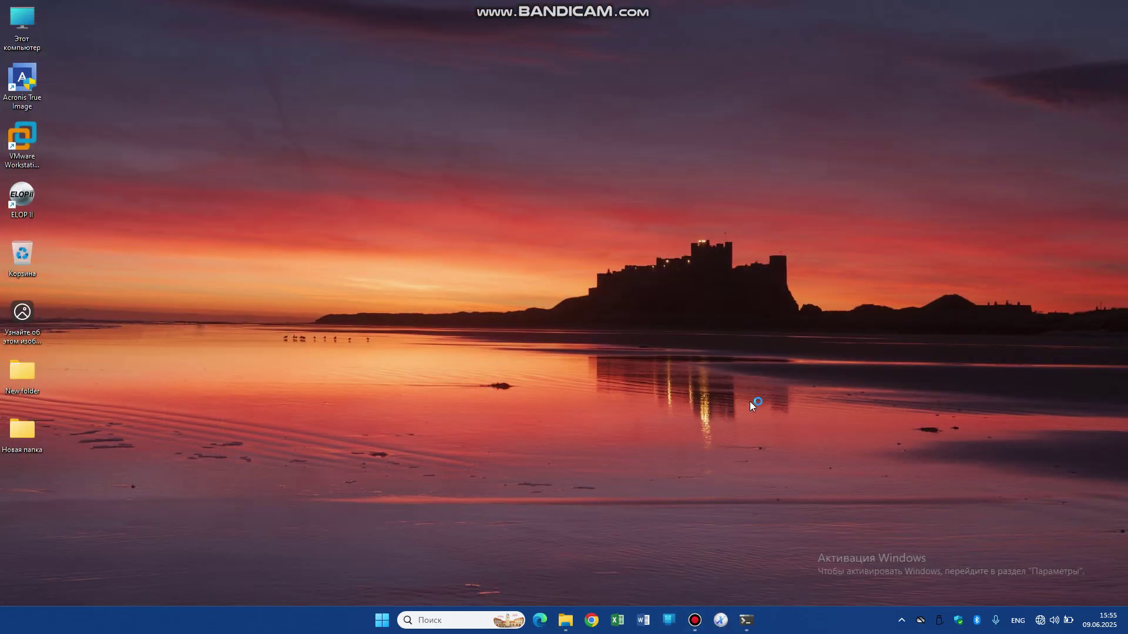
- Start SILworX again and create a new project named 12 in the default project directory
click(872, 195)
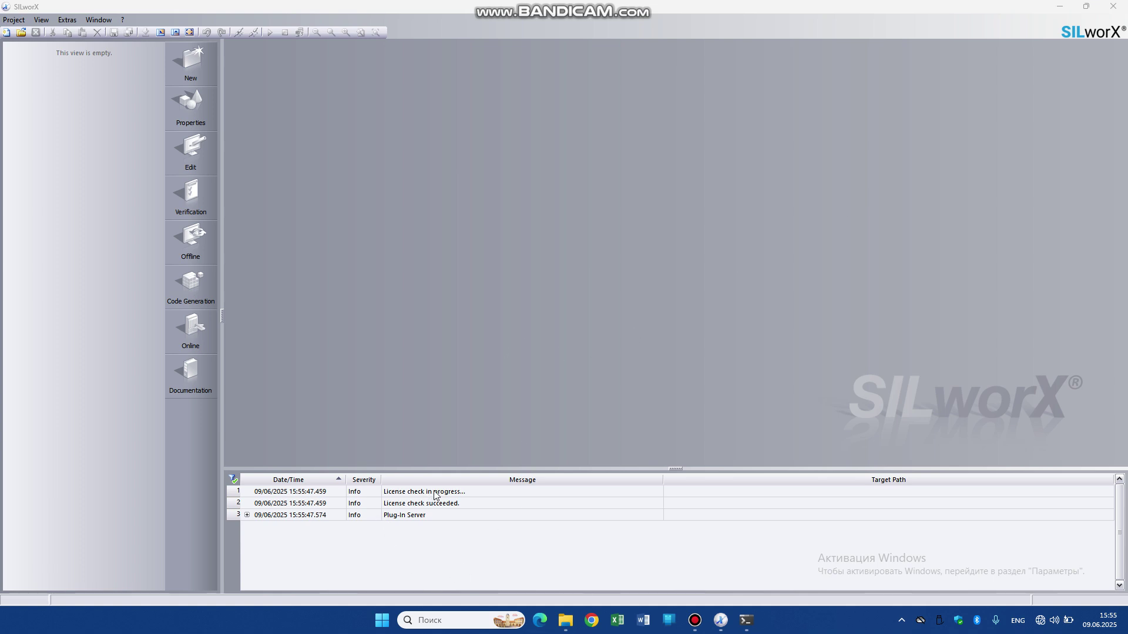
click(14, 20)
click(33, 35)
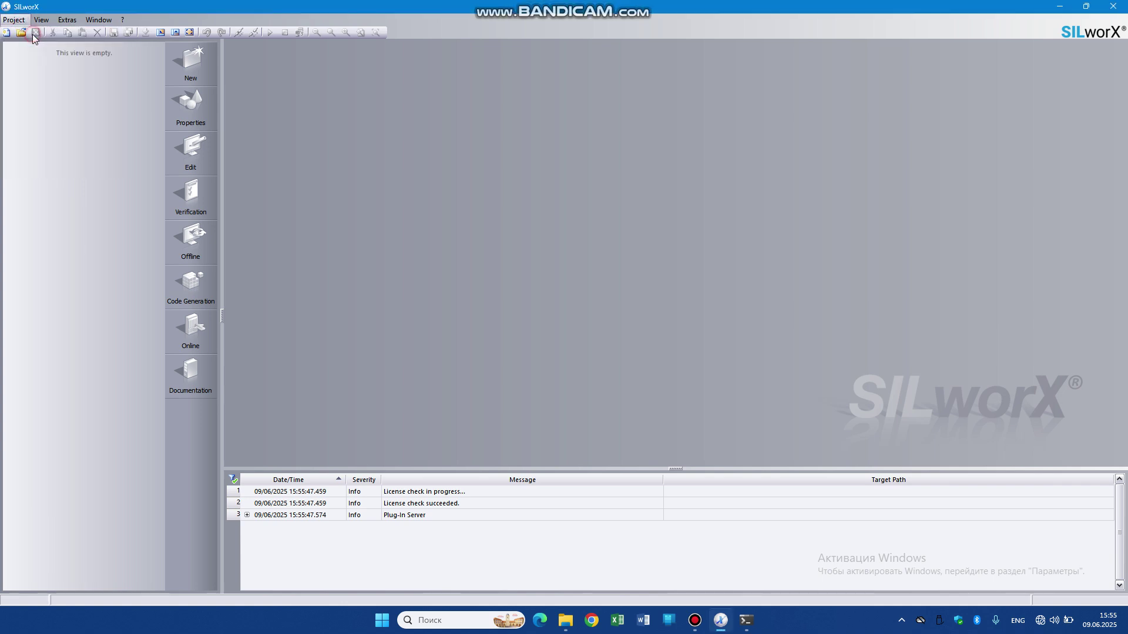
click(587, 301)
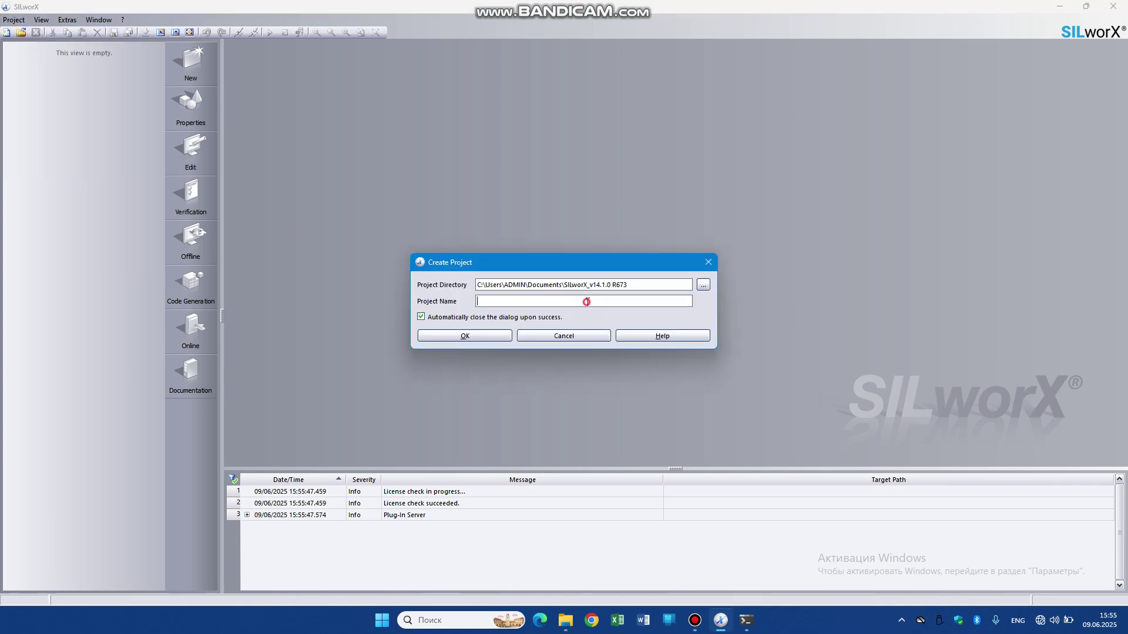
text(12)
click(468, 337)
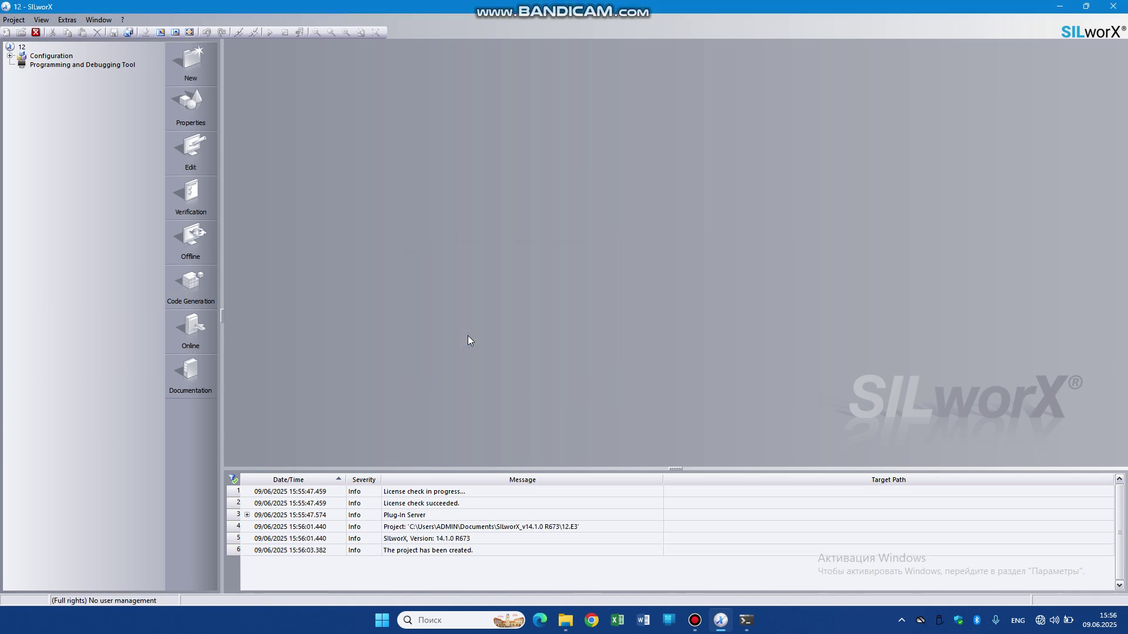
- Set the System ID of the resource under Configuration to 5 and choose an older minimum configuration version
click(9, 55)
click(21, 64)
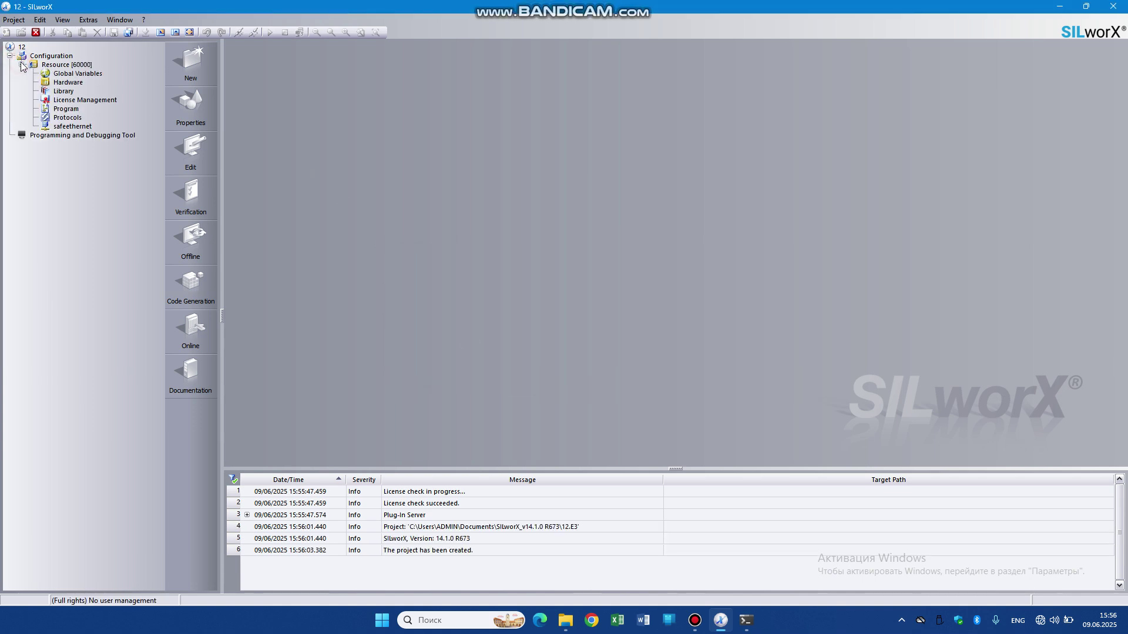
click(62, 65)
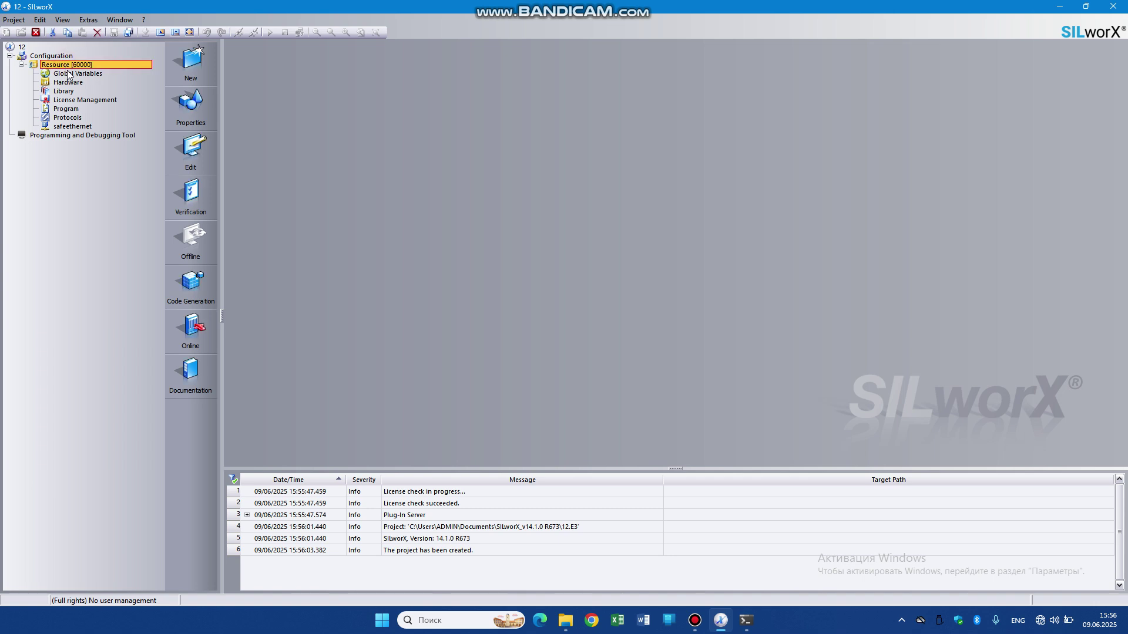
click(189, 112)
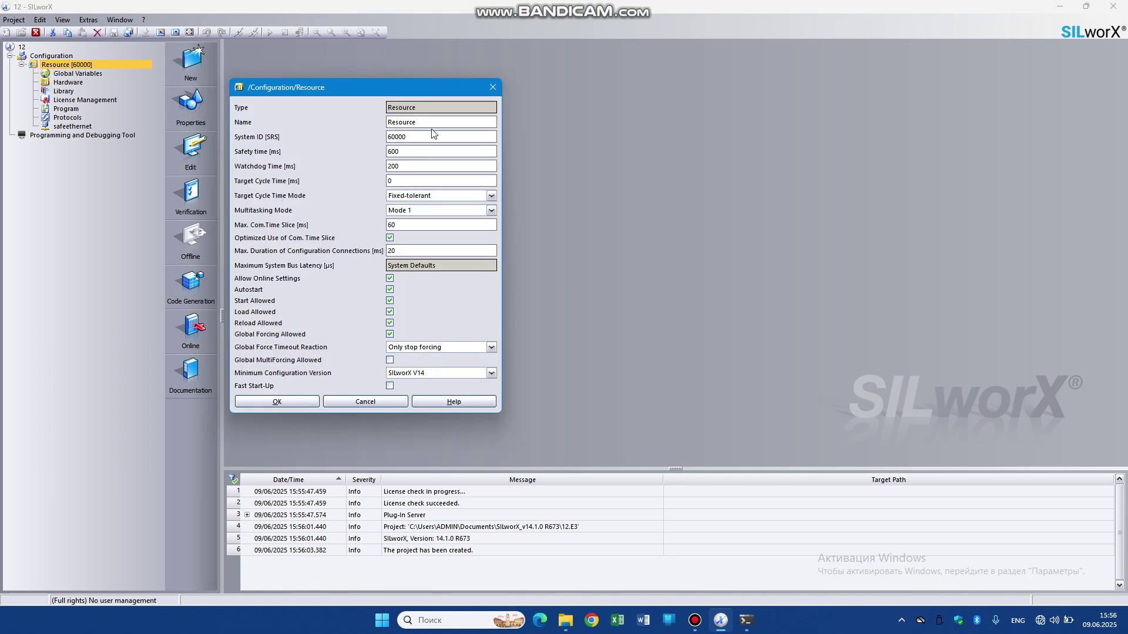
double_click(434, 134)
text(5)
click(402, 380)
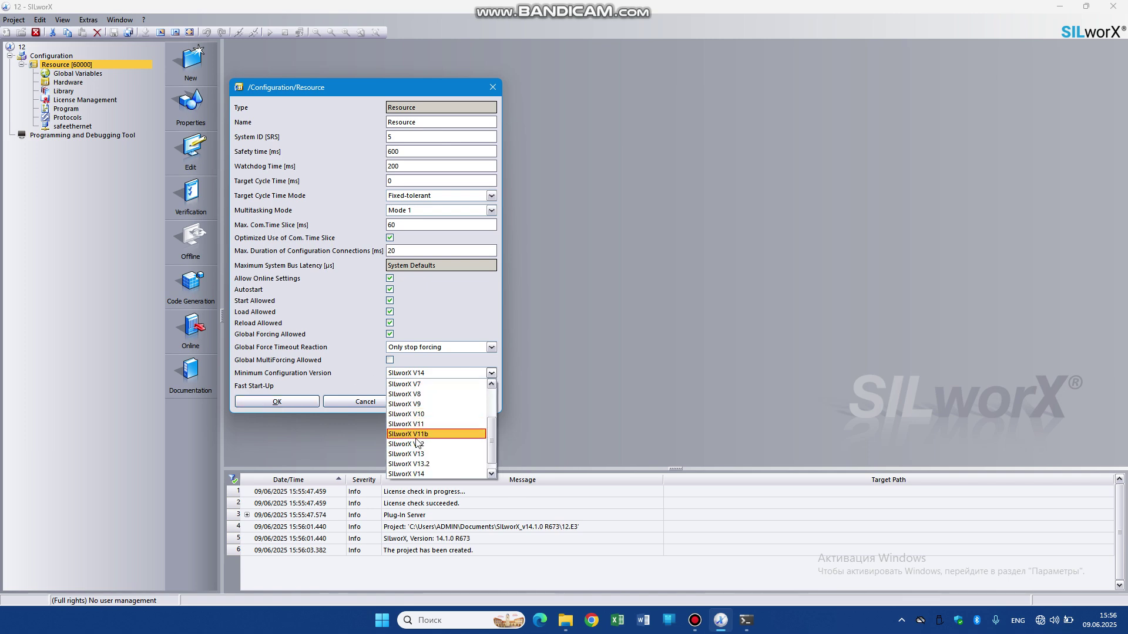
click(416, 442)
click(296, 403)
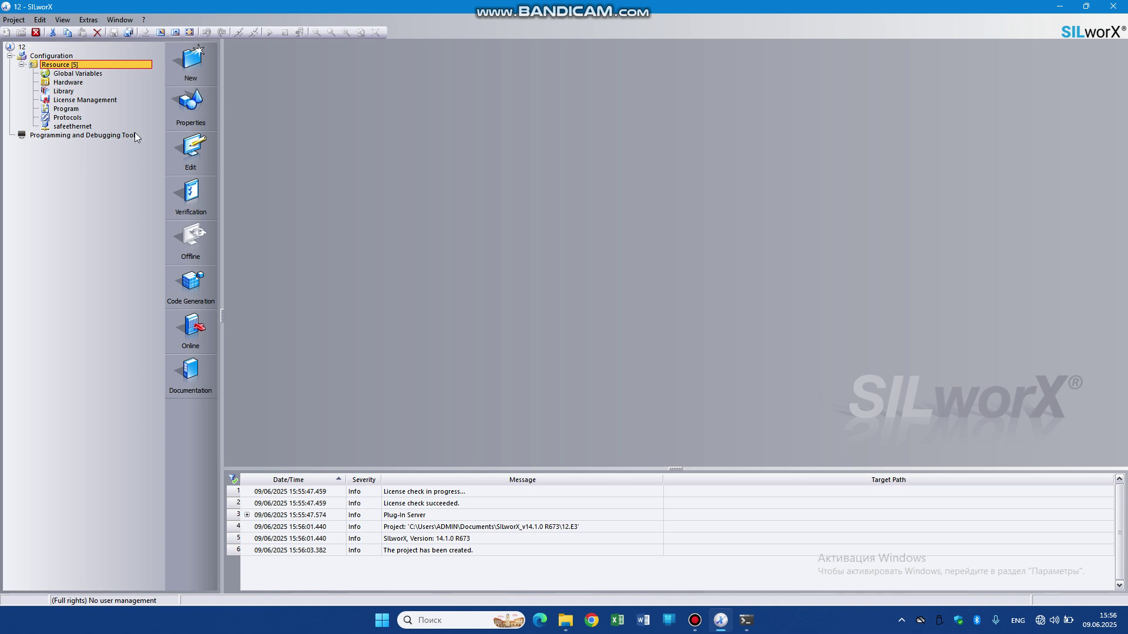
- Search for the controller by MAC address 00-e0-a1-06-23-24 and apply its connection settings to the resource's system login
click(186, 332)
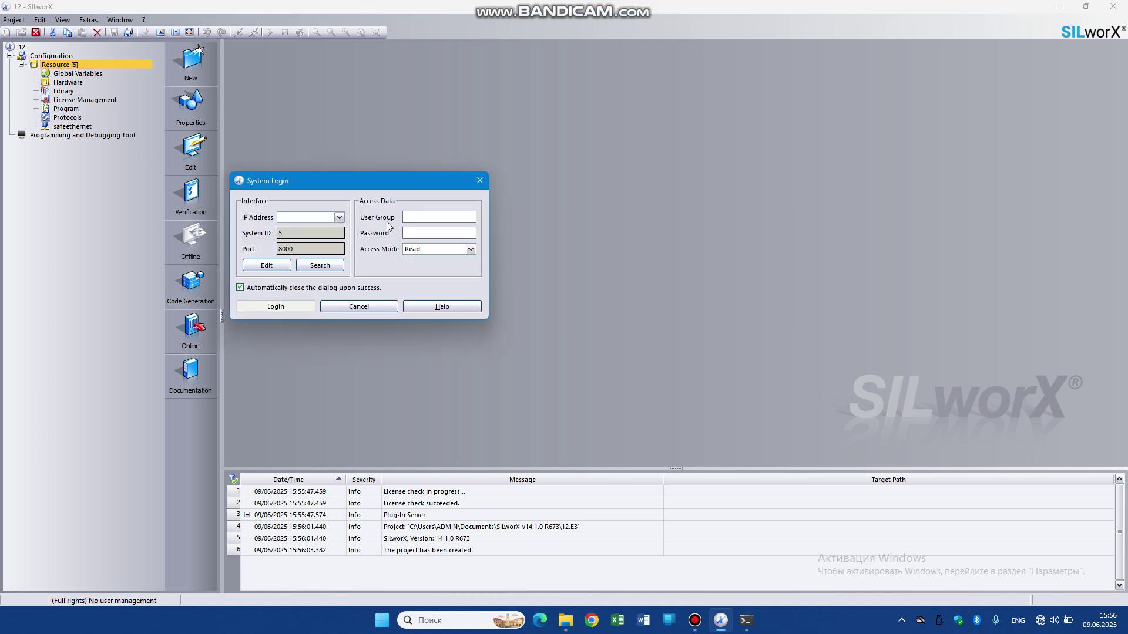
click(315, 266)
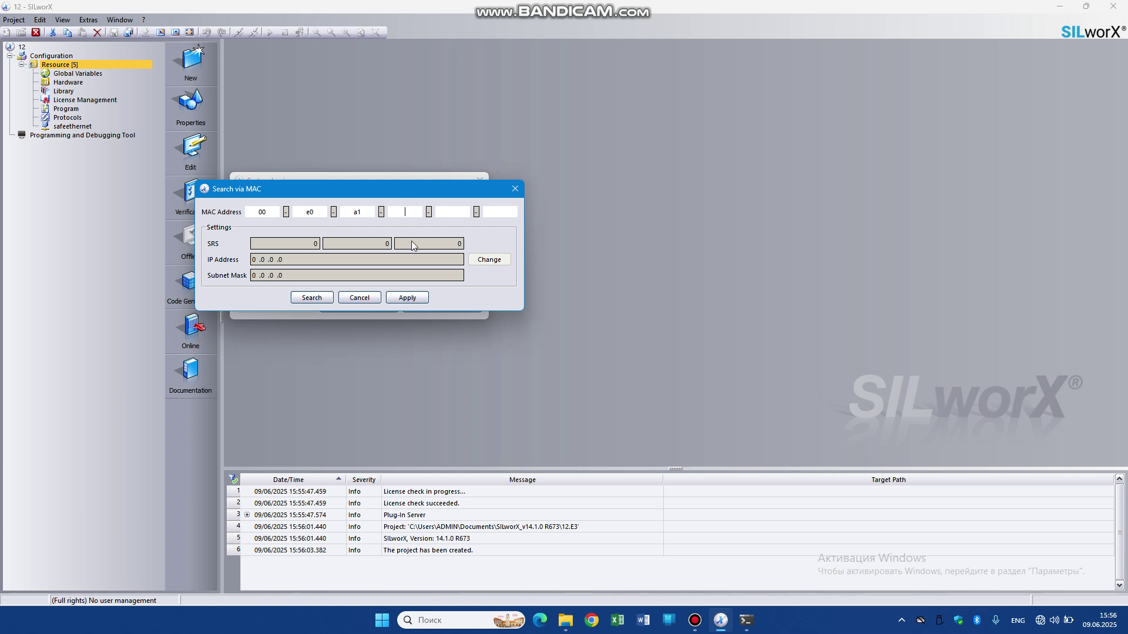
text(062324)
click(310, 297)
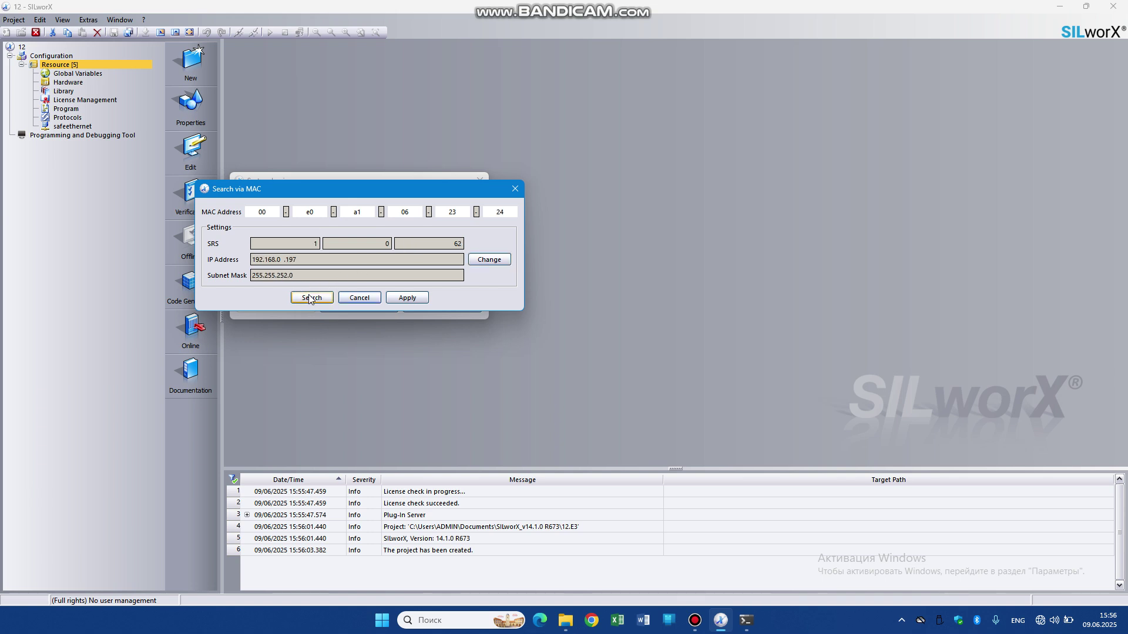
click(489, 260)
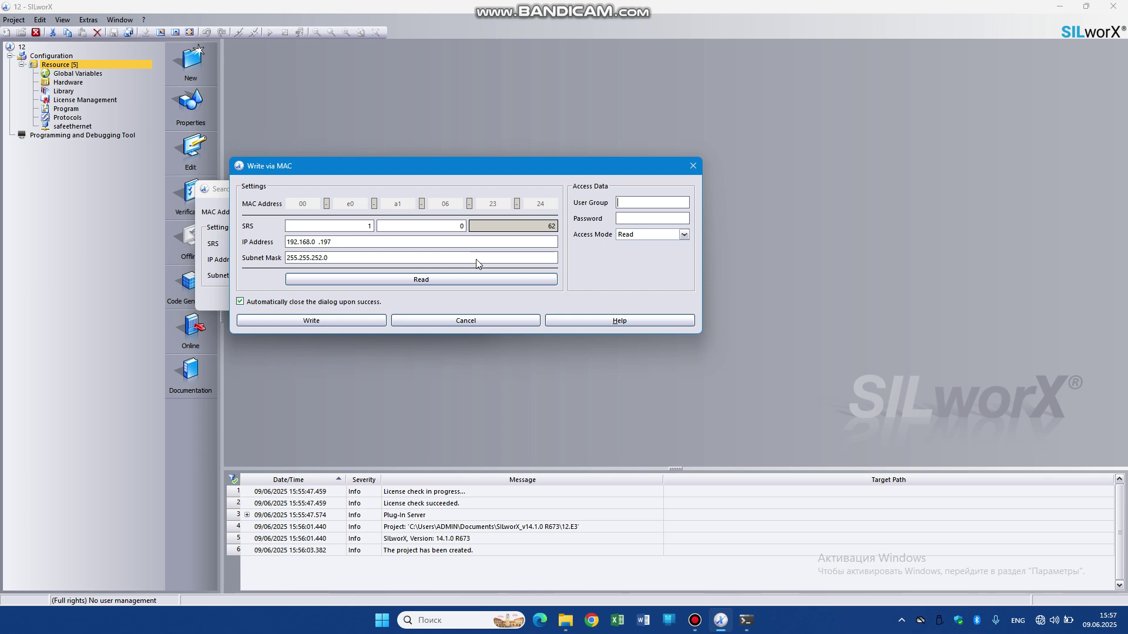
click(456, 315)
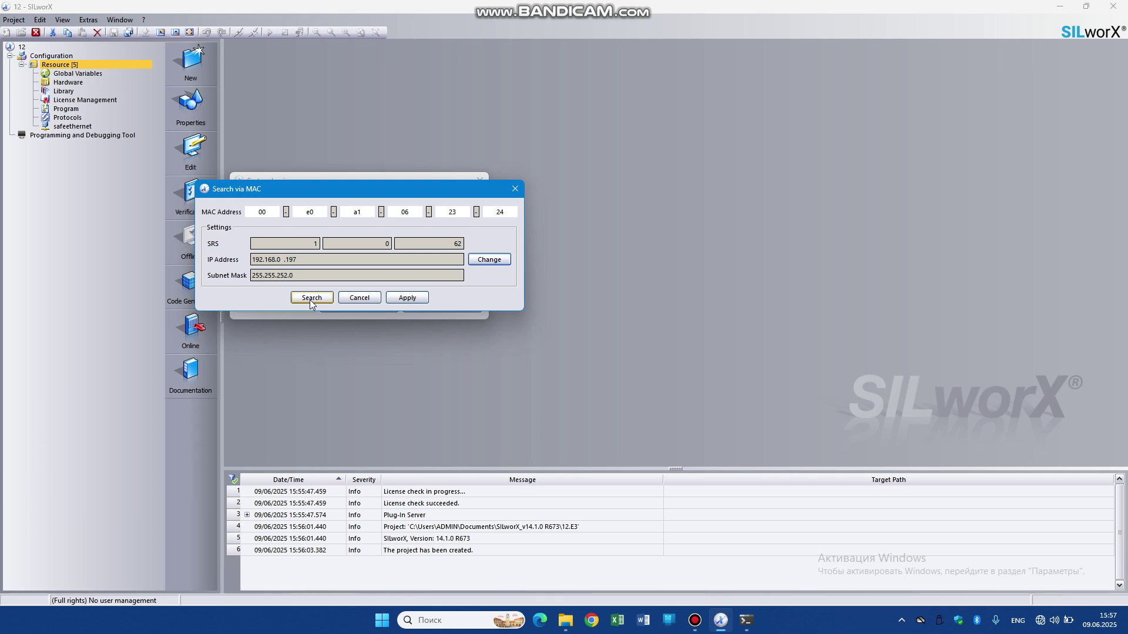
click(400, 299)
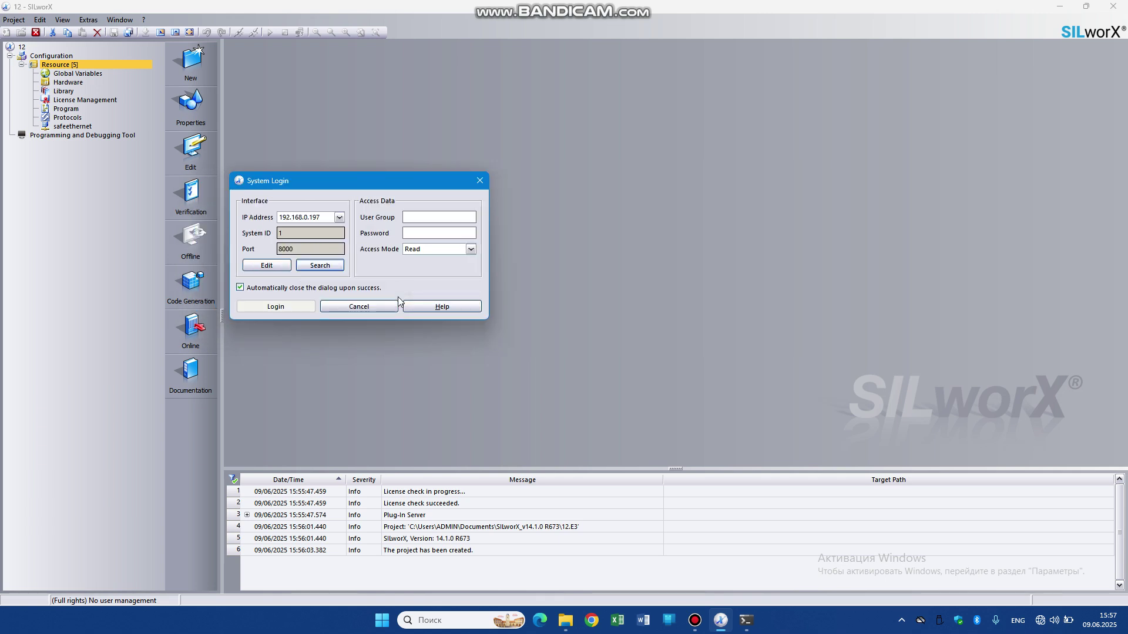
- Log in to the controller with the user group Administrator
click(415, 217)
text(Administrator)
click(278, 306)
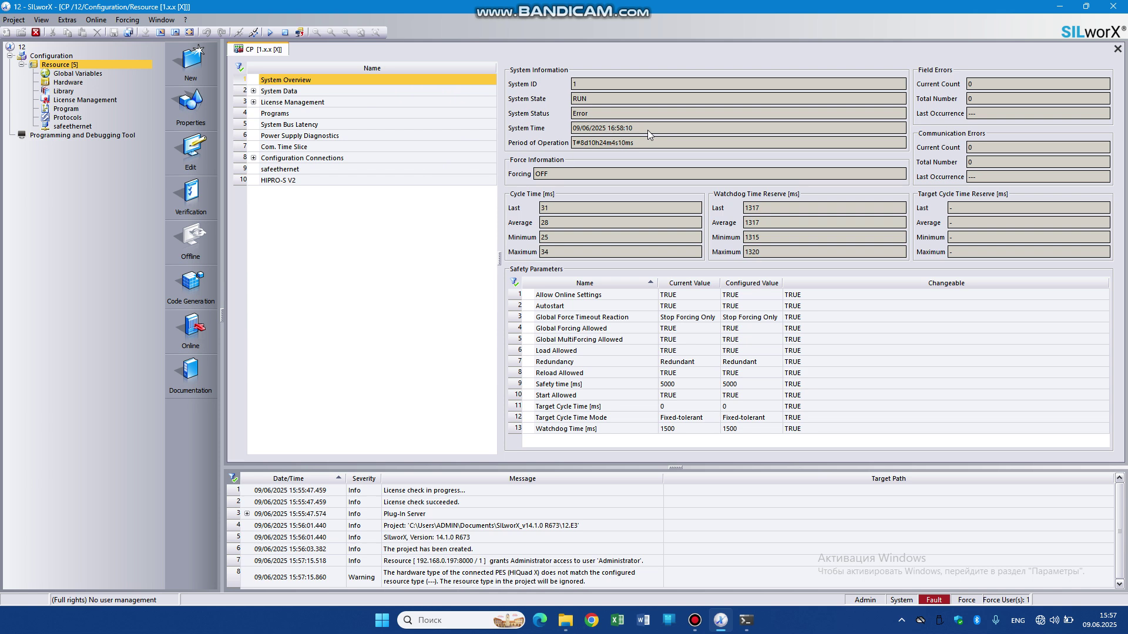
- Examine the controller's HIPRO-S V2, safeethernet, Configuration Connections and System Overview pages
click(298, 181)
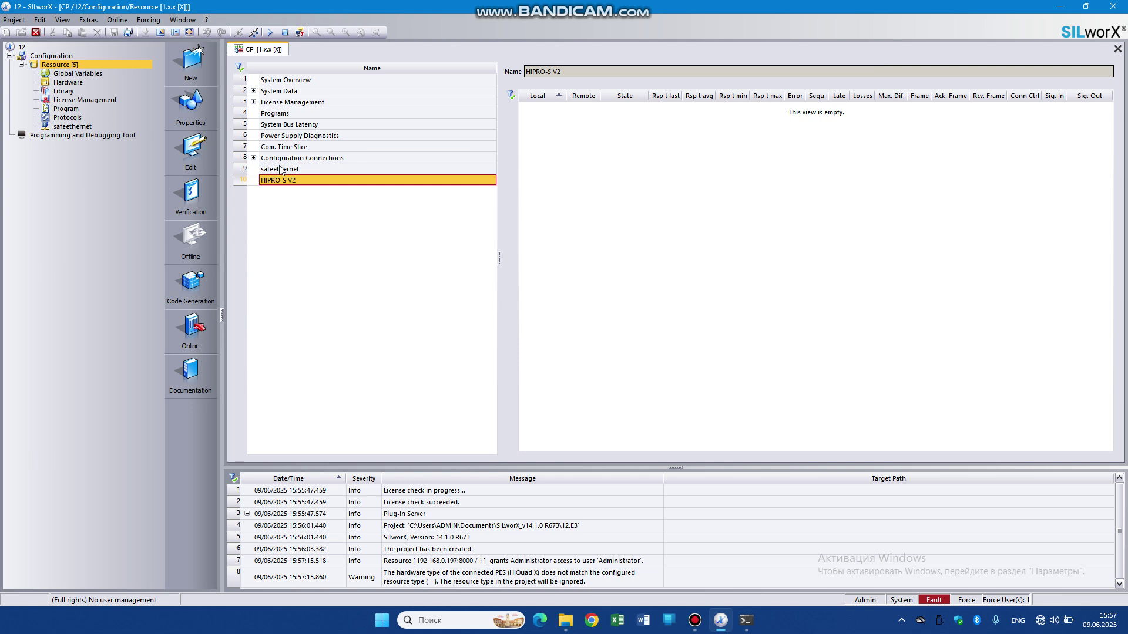
click(282, 170)
click(273, 160)
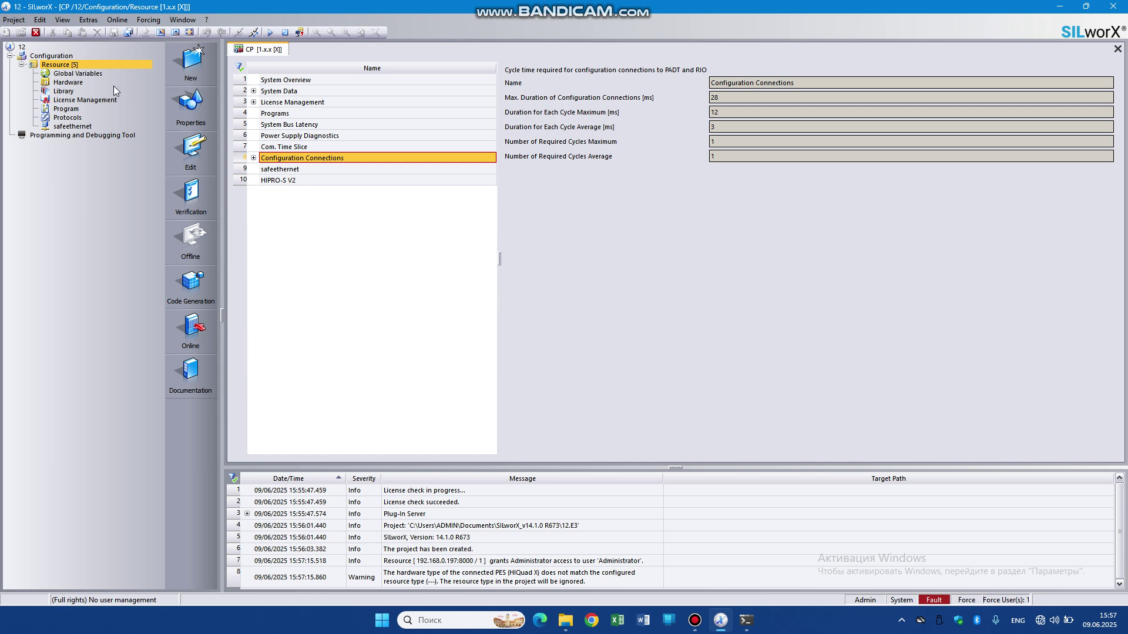
click(69, 82)
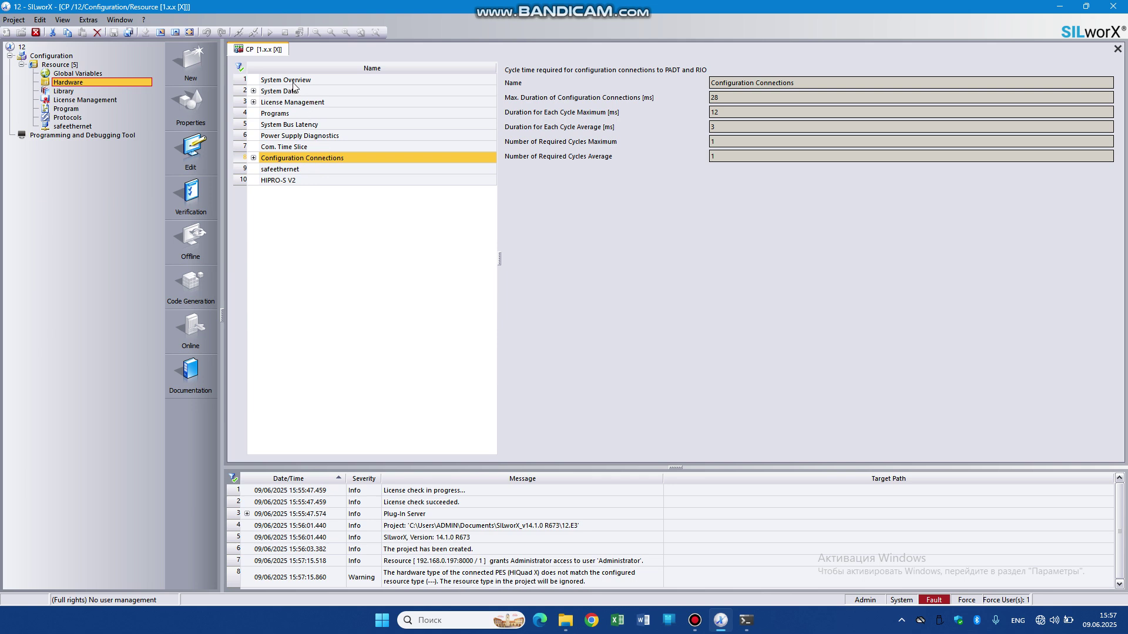
click(73, 66)
click(287, 226)
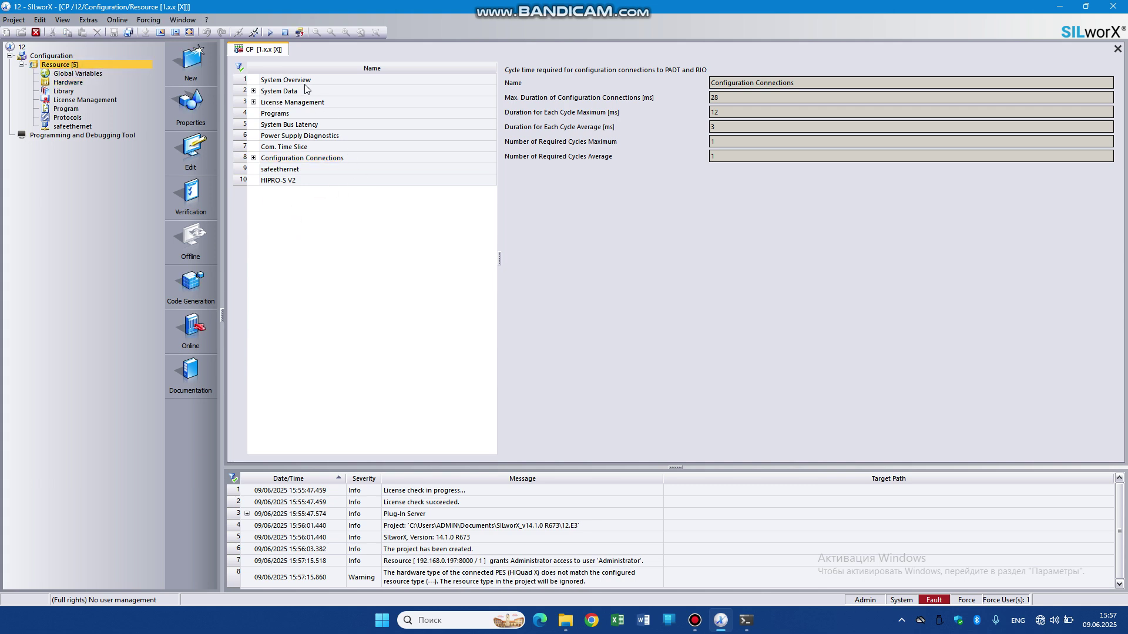
click(270, 80)
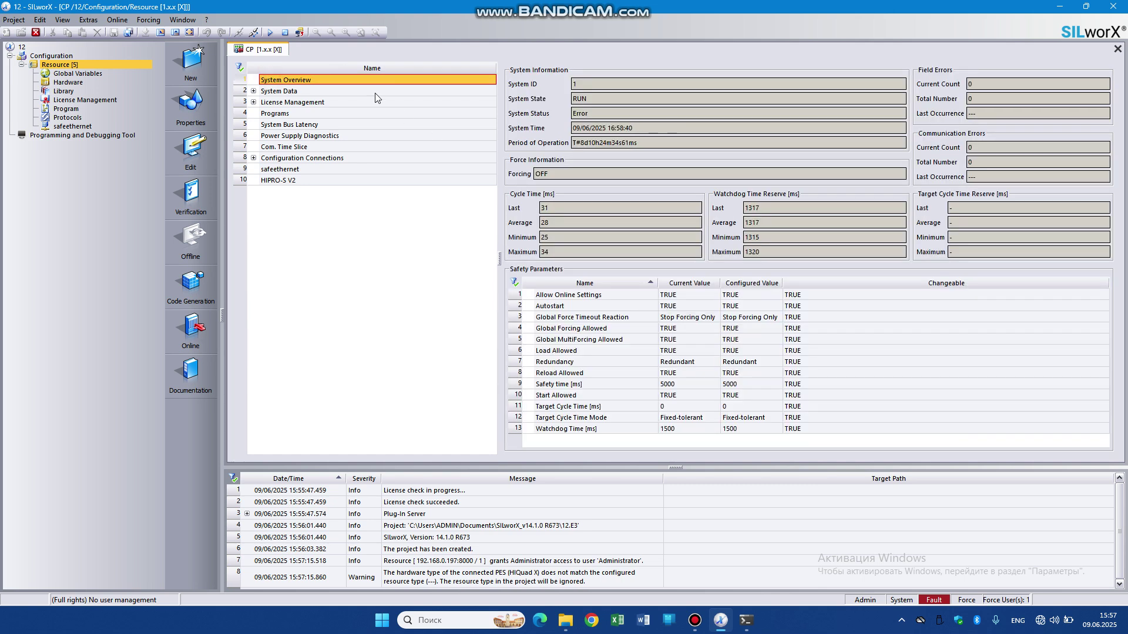
- Check the reload and download options while the controller is running, then stop the resource
click(300, 33)
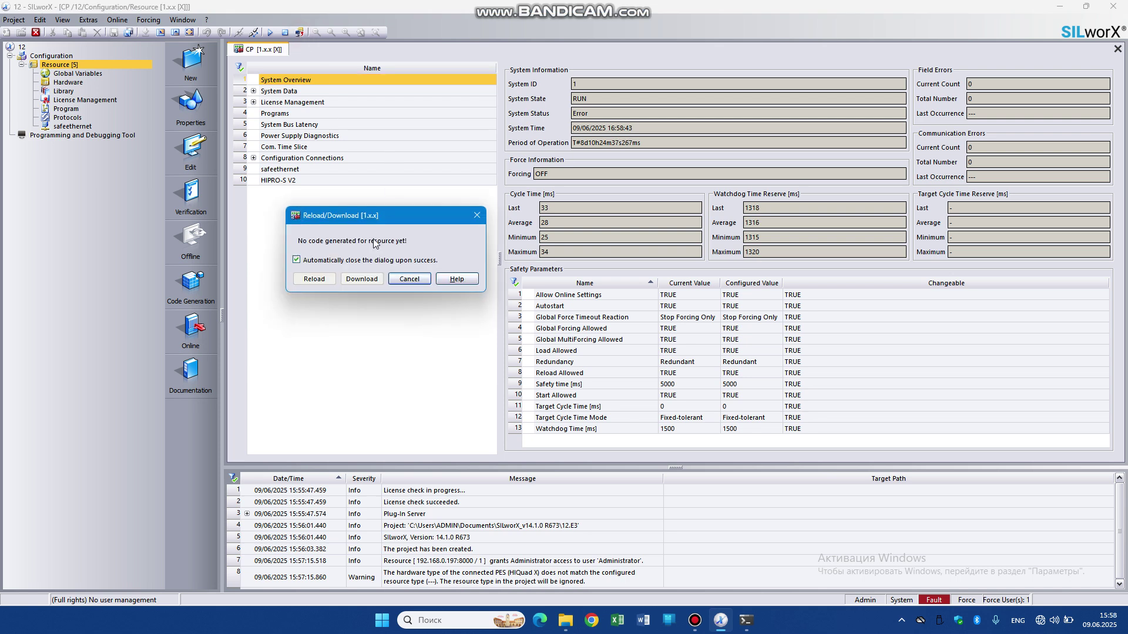
click(410, 279)
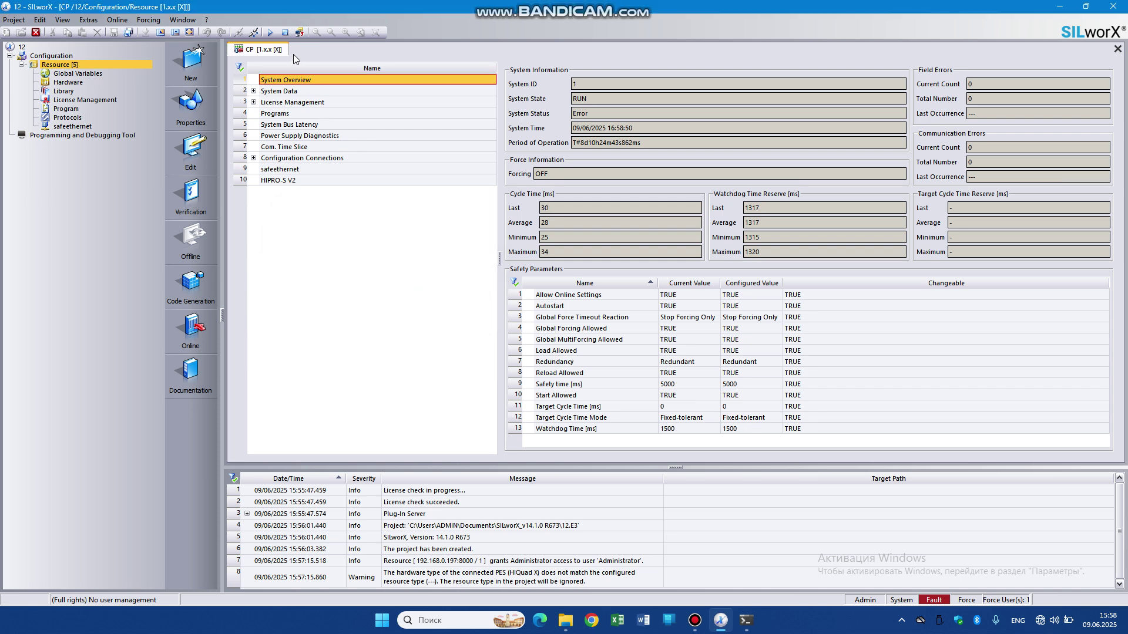
click(285, 33)
click(335, 271)
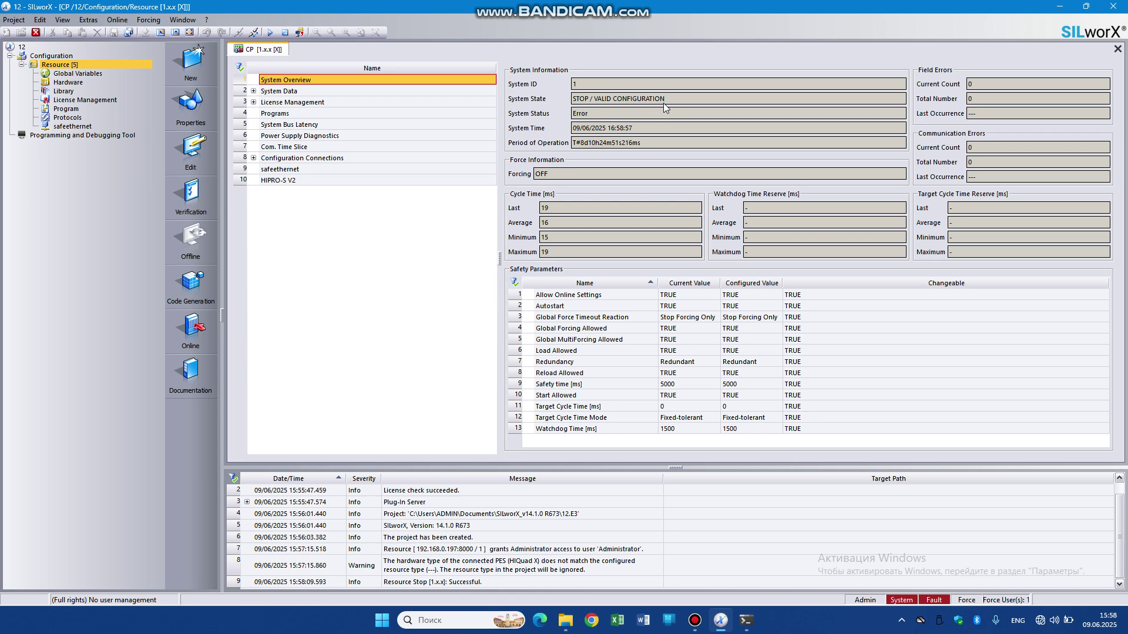
- Check the reload and download options with the resource stopped, then cold start the resource
click(299, 32)
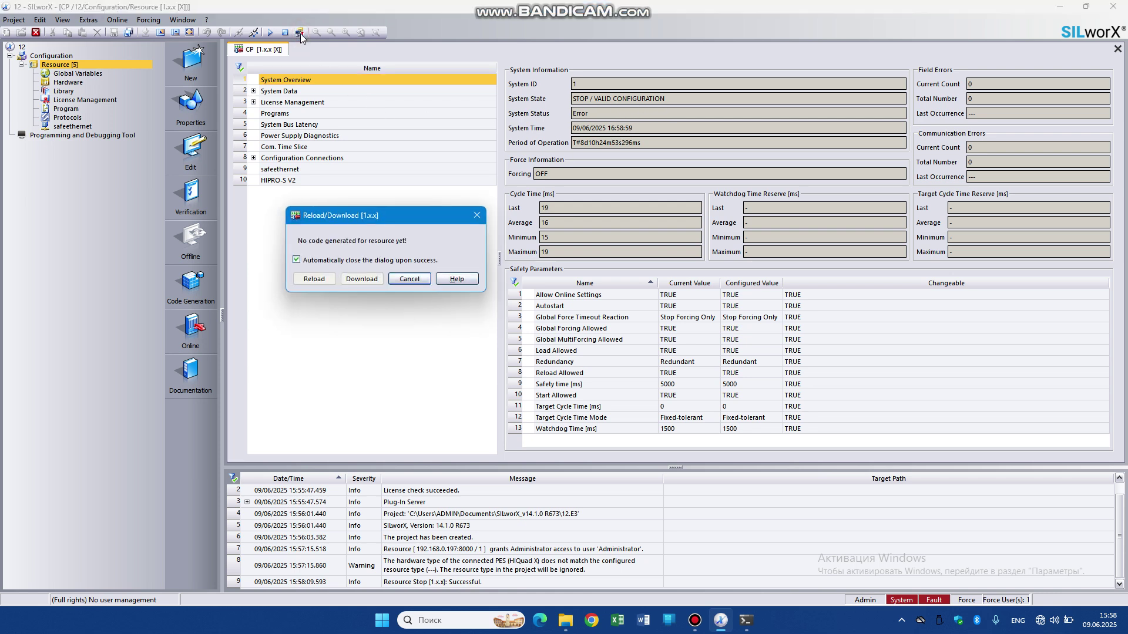
click(405, 279)
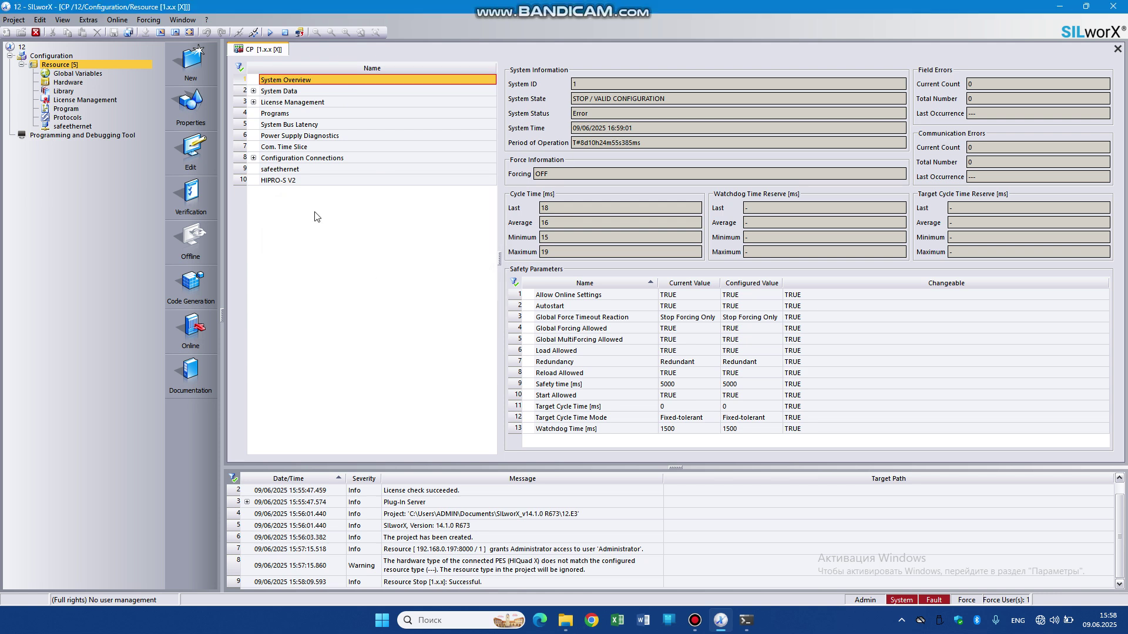
click(271, 33)
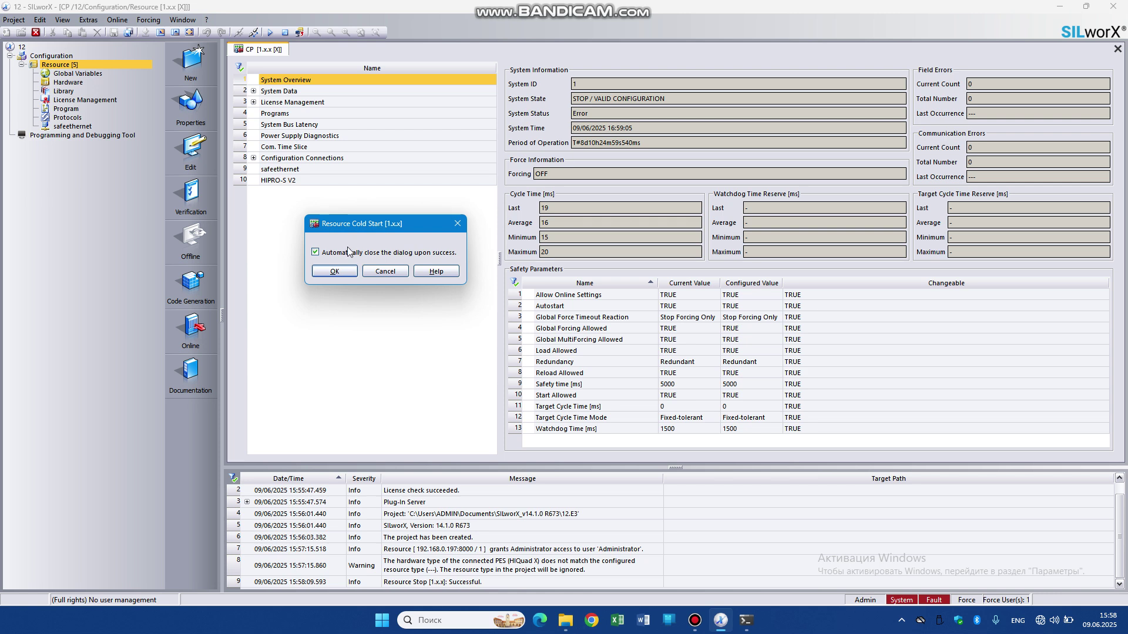
click(334, 270)
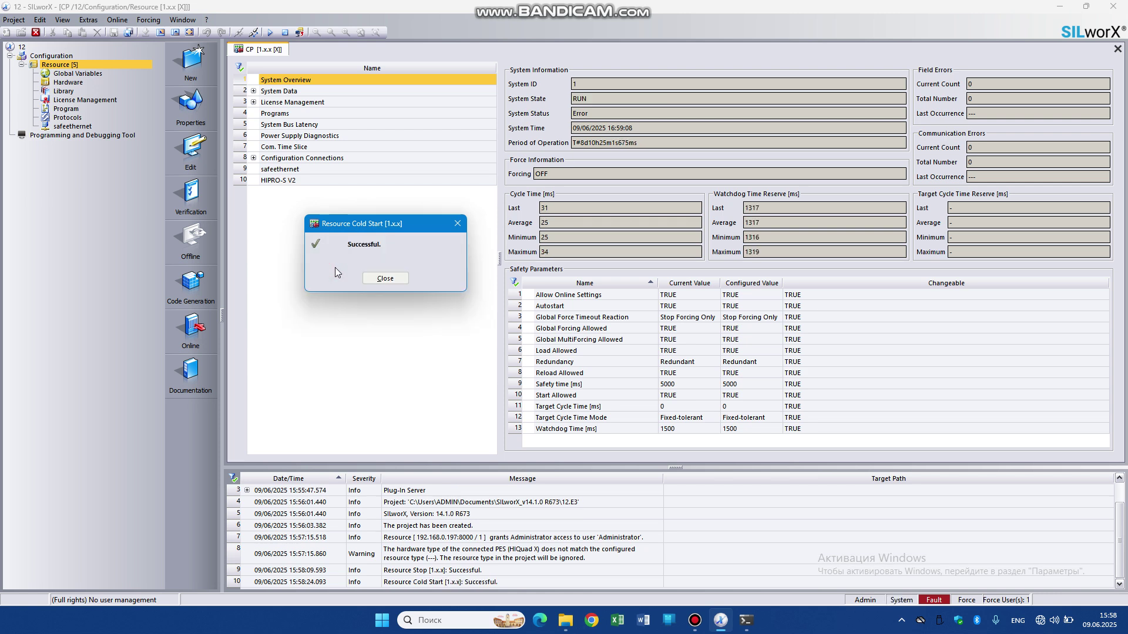
- Close the controller's online view and set the project's hardware resource type to HIQuad H51X
mouse_move(511, 5)
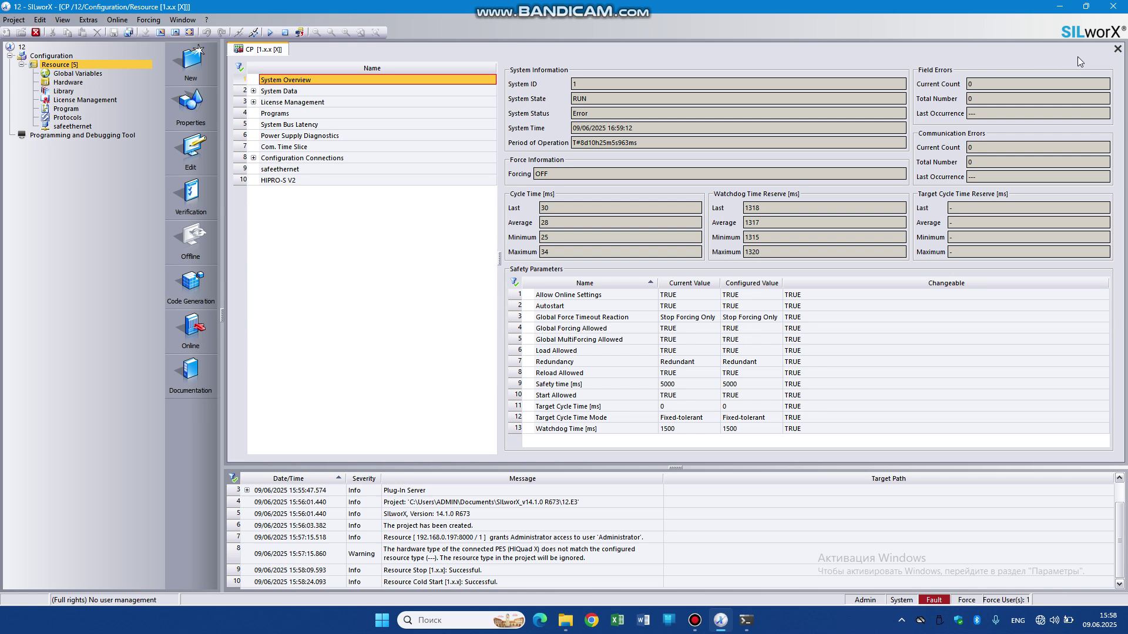
click(1117, 50)
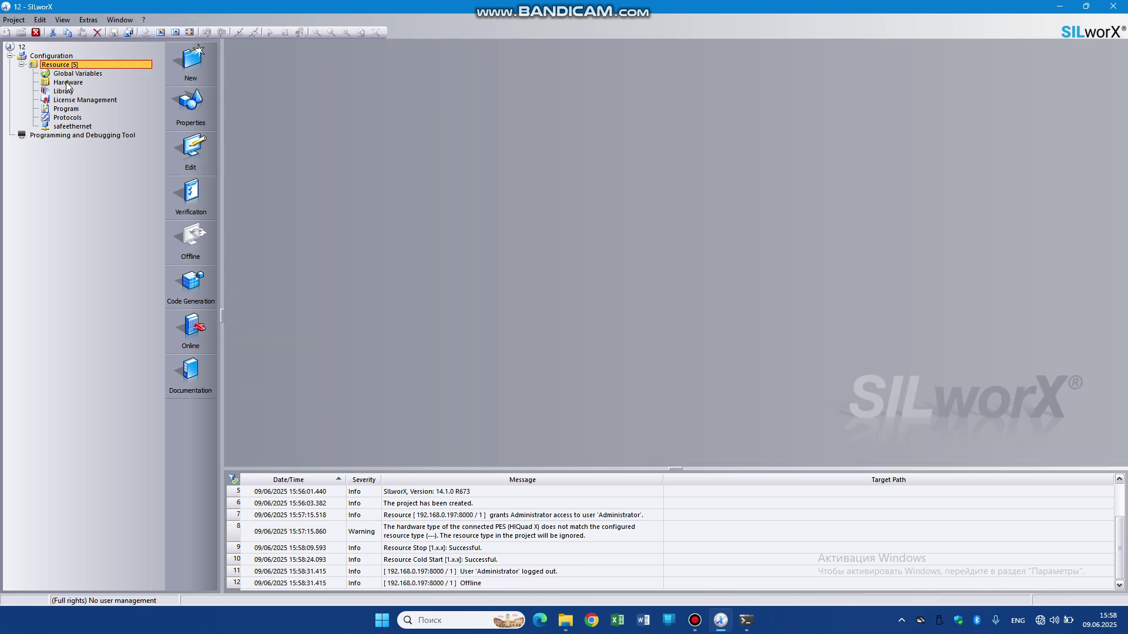
double_click(67, 83)
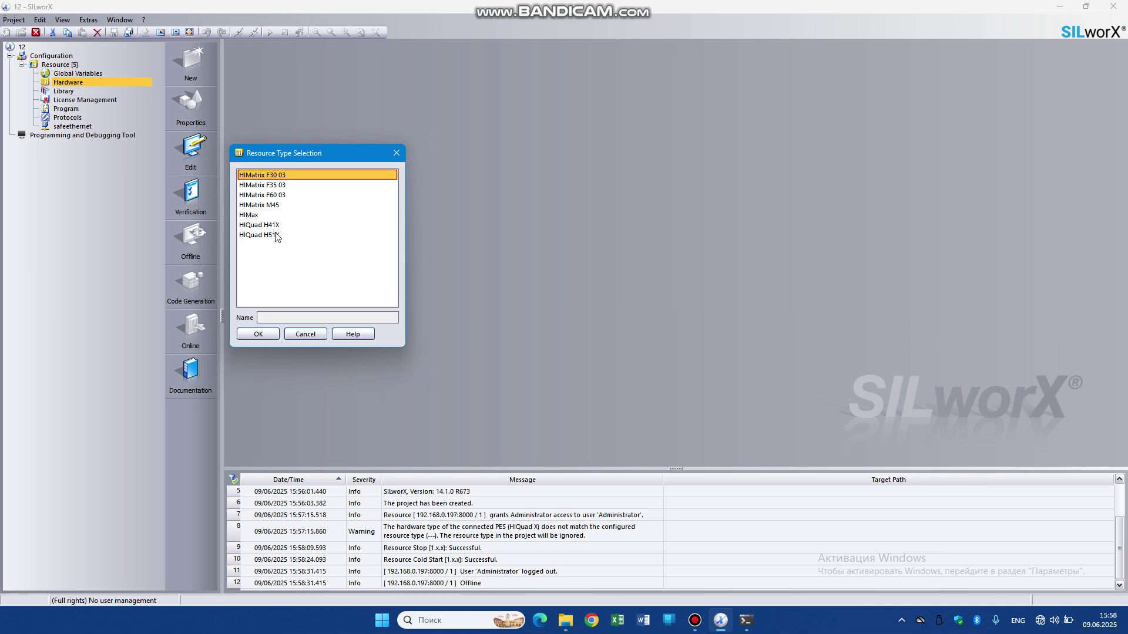
click(272, 235)
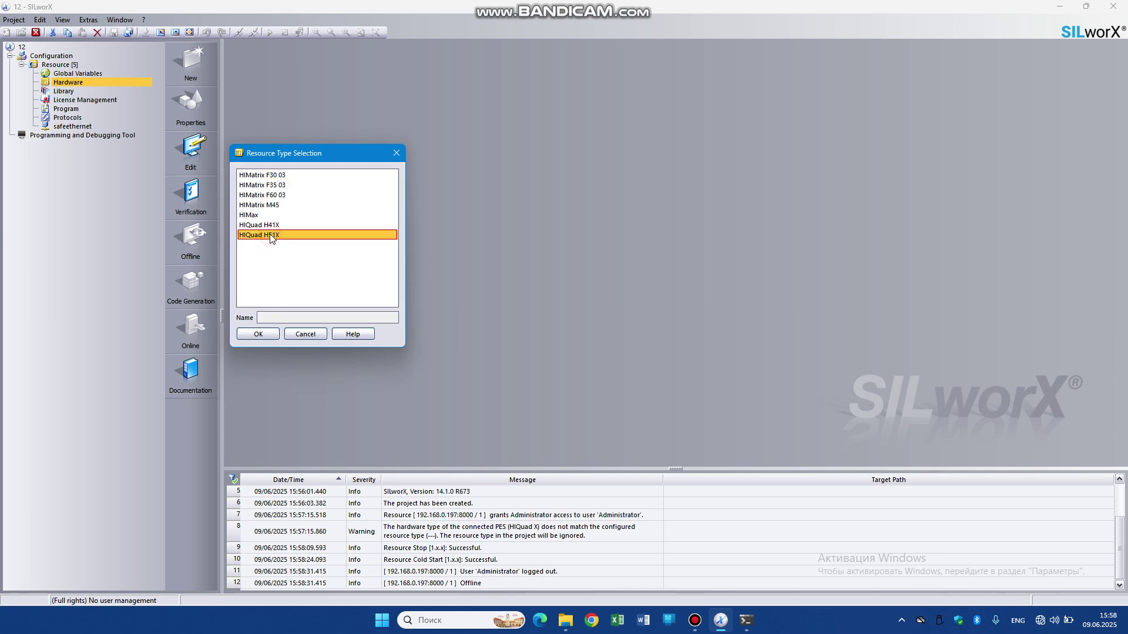
click(259, 334)
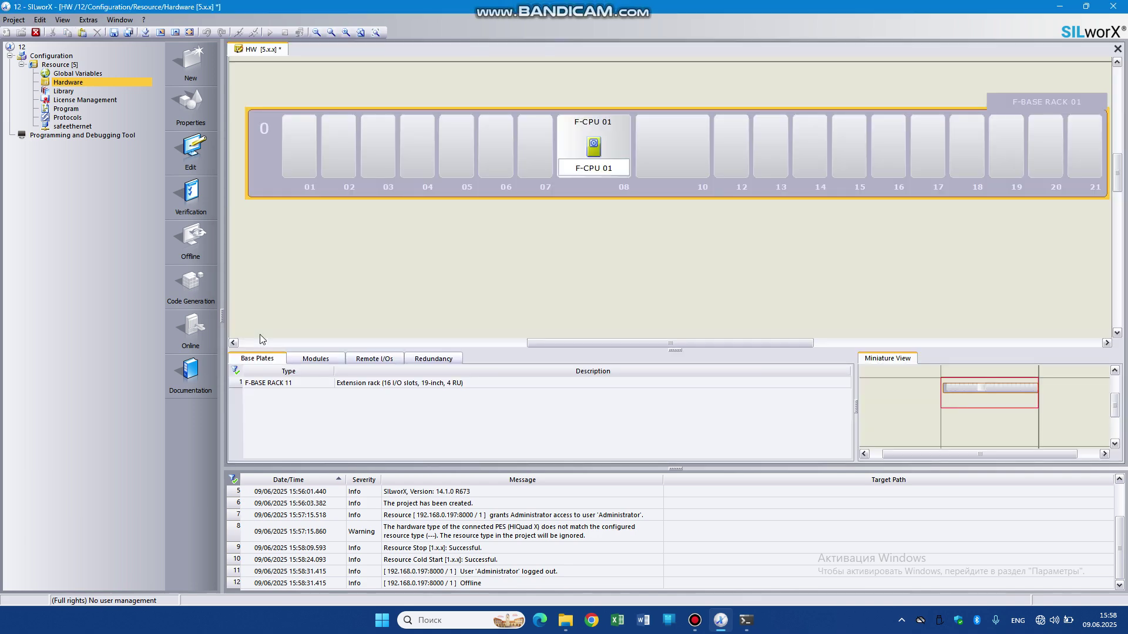
- Add a second F-CPU 01 processor module in slot 10 of the base rack
click(301, 359)
click(846, 453)
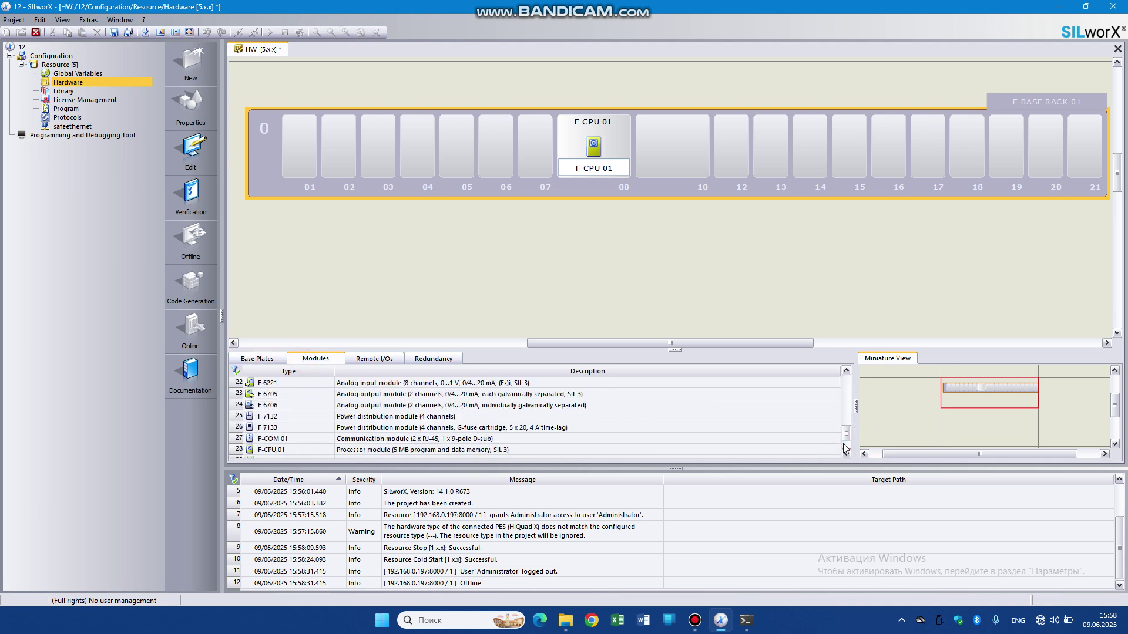
scroll(847, 446, down, 1)
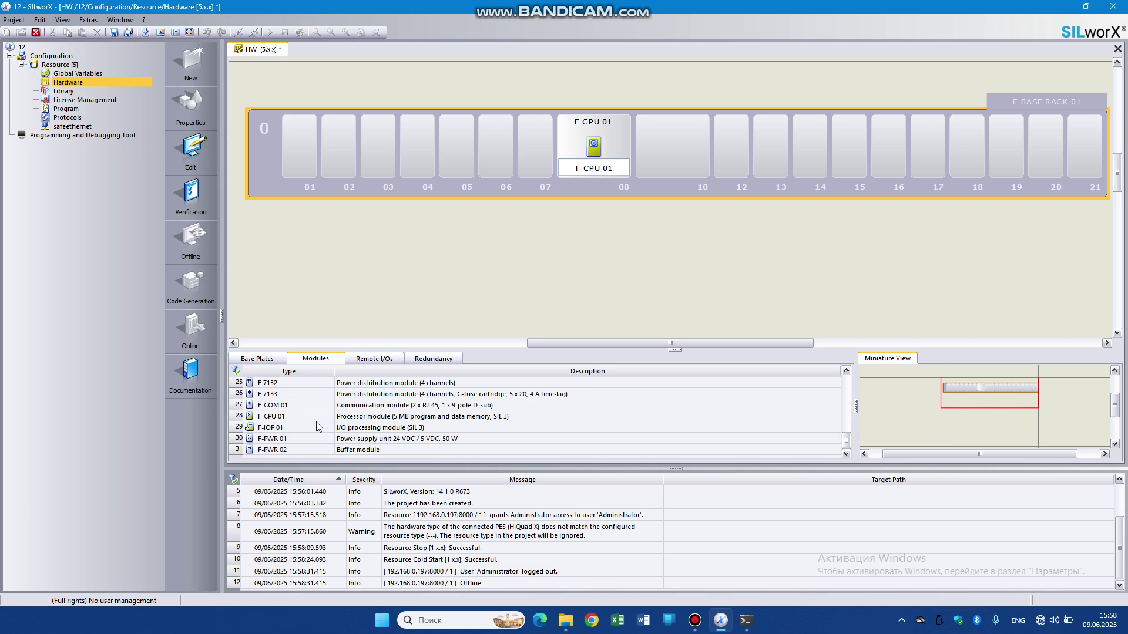
drag(284, 417, 657, 146)
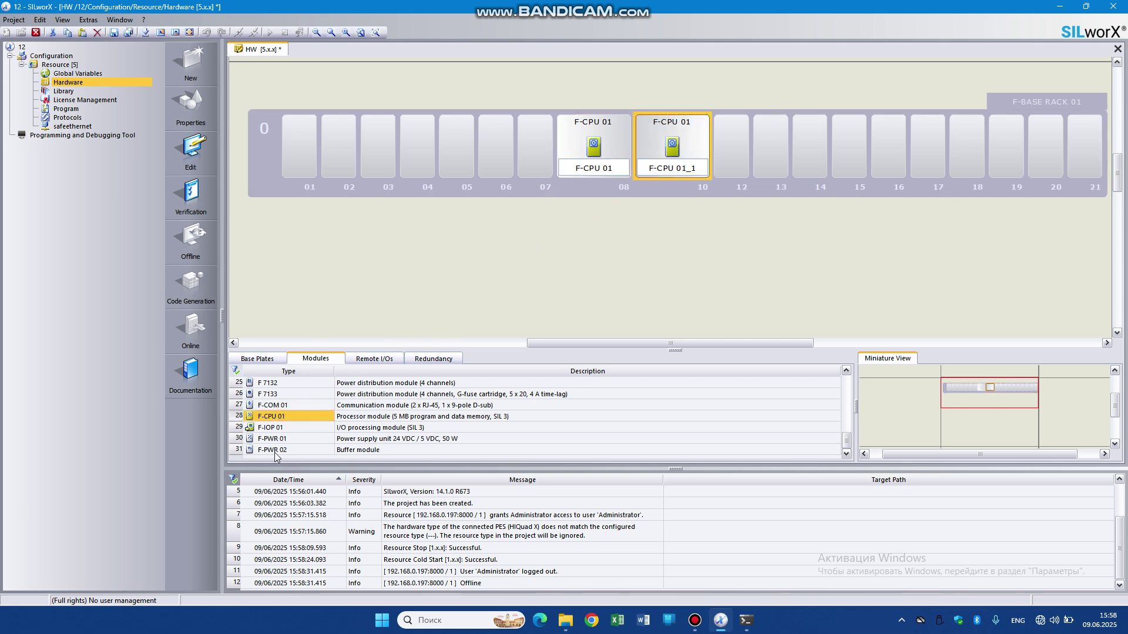
- Add F-PWR 01 power supplies in slots 01 and 02 and F-COM 01 communication modules in slots 14 and 15
drag(272, 439, 303, 174)
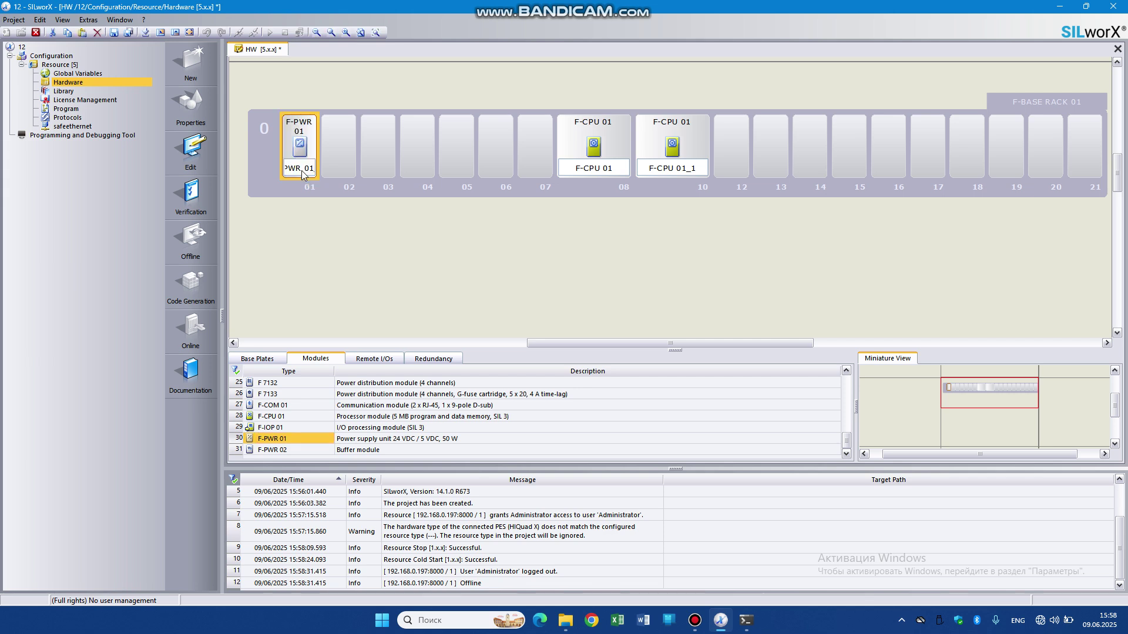
drag(291, 441, 341, 170)
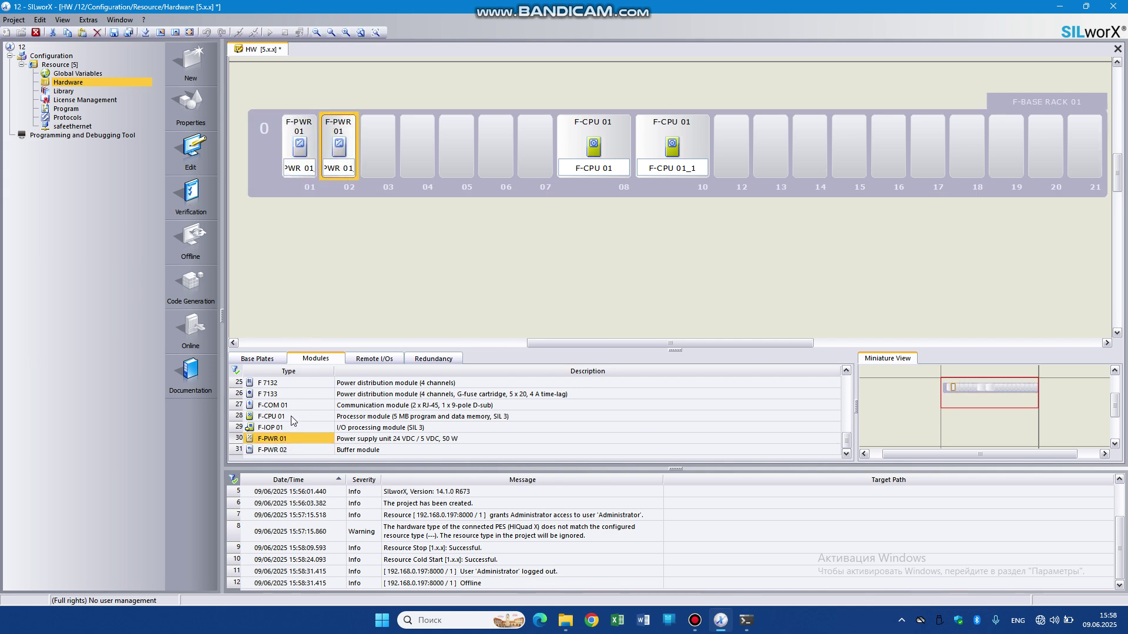
drag(287, 410, 808, 154)
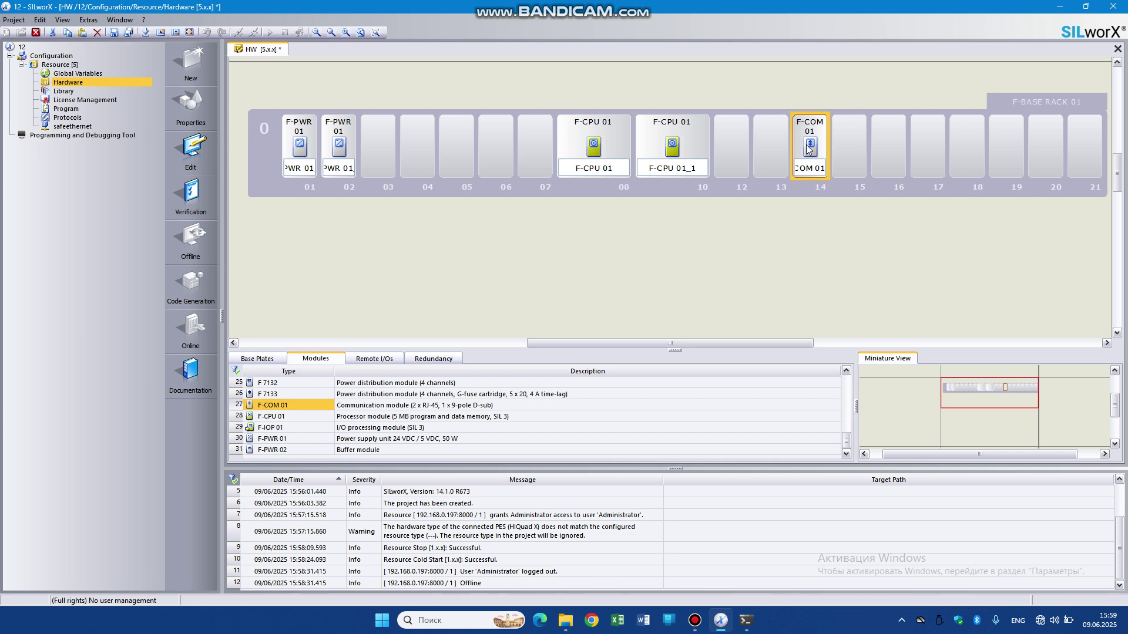
drag(277, 407, 854, 128)
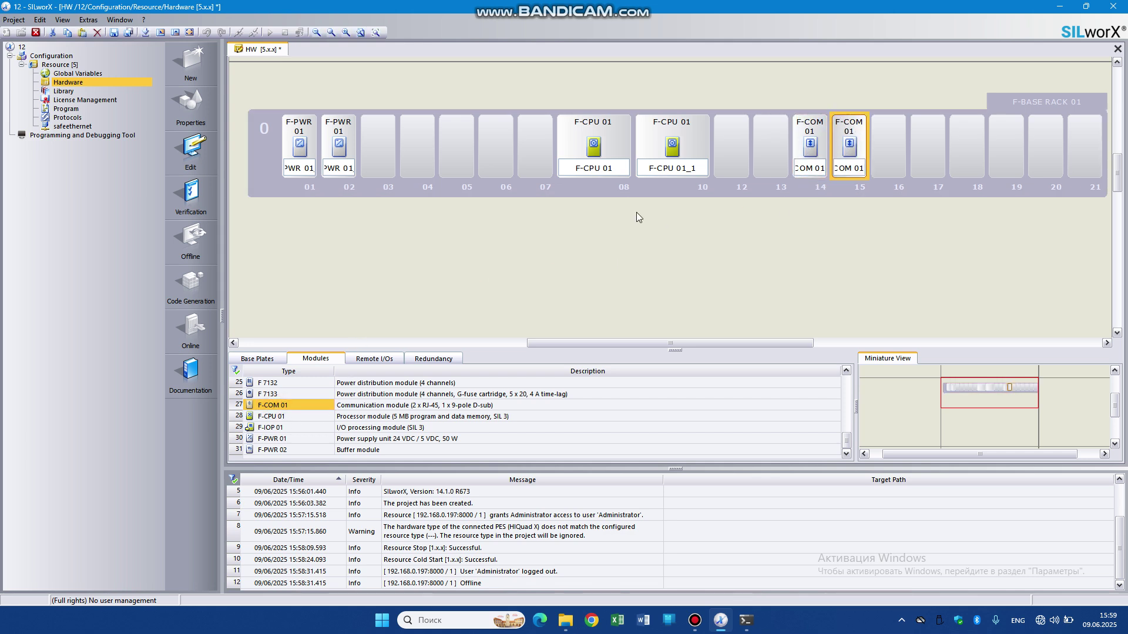
- Set the Ethernet switch speed of Eth1 and Eth2 to 100 MBit/s for the processor module in slot 08
double_click(597, 150)
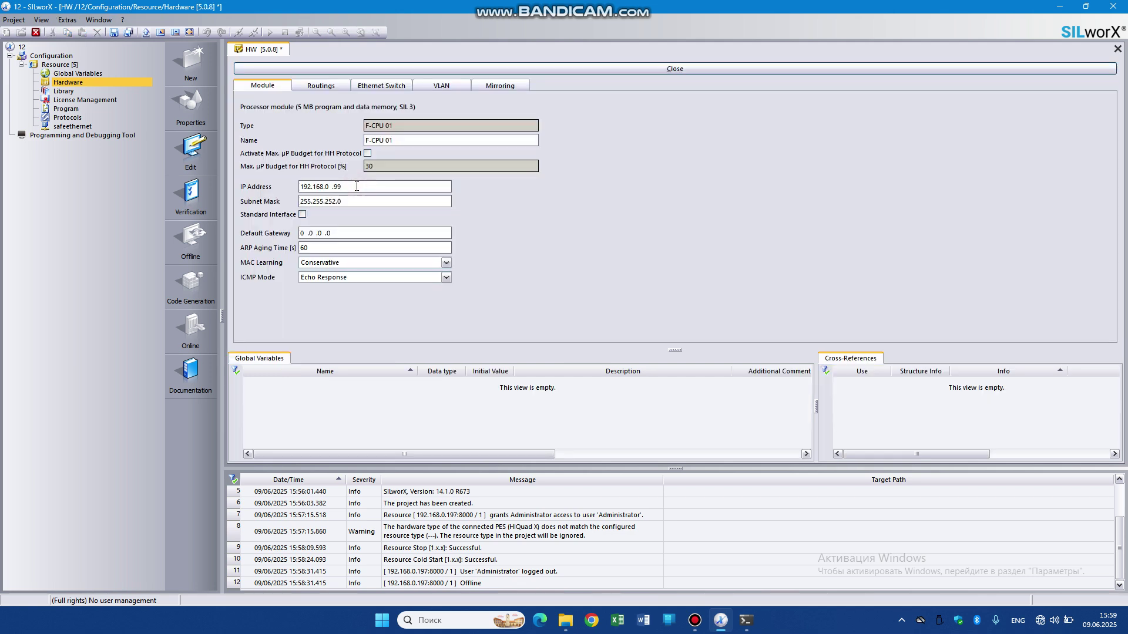
click(325, 86)
click(378, 87)
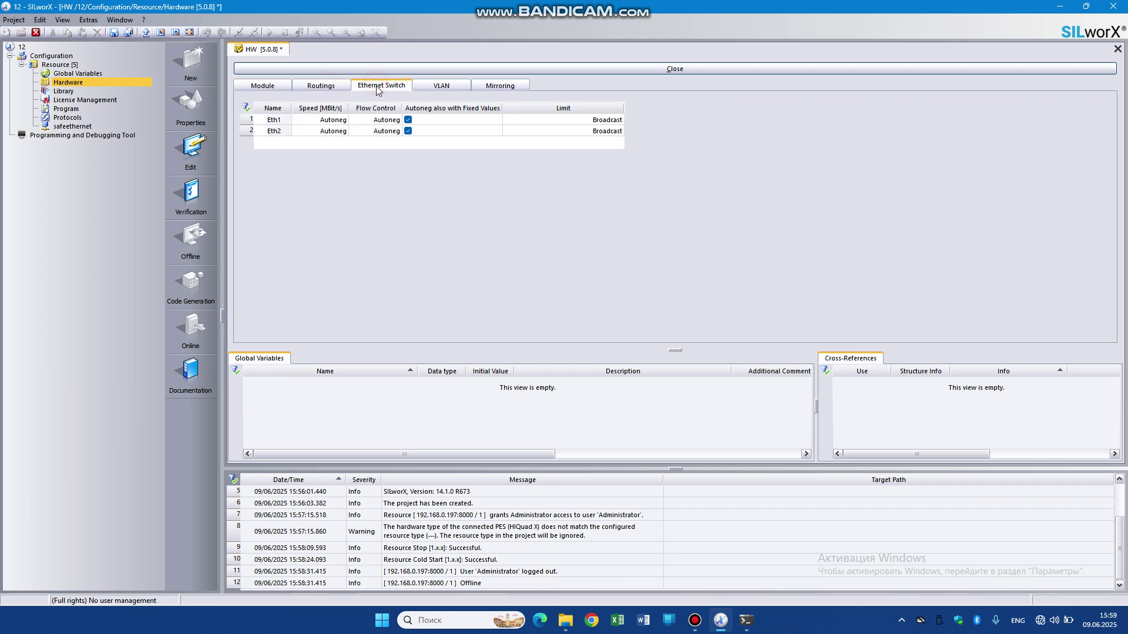
click(332, 122)
click(339, 124)
click(344, 121)
click(316, 147)
click(340, 131)
click(340, 131)
click(344, 132)
click(312, 147)
- Set the slot 08 module's Eth1 and Eth2 flow control to Full Duplex and disable Autoneg also with Fixed Values for both
click(383, 121)
click(384, 121)
click(396, 121)
click(376, 142)
click(382, 132)
click(383, 131)
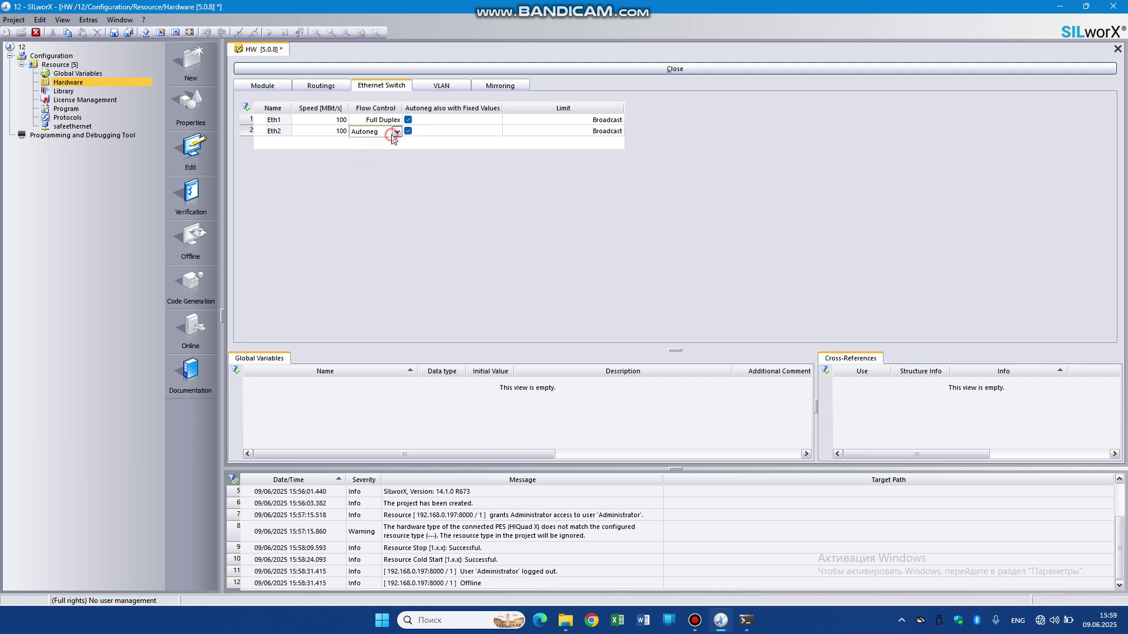
click(396, 131)
click(369, 153)
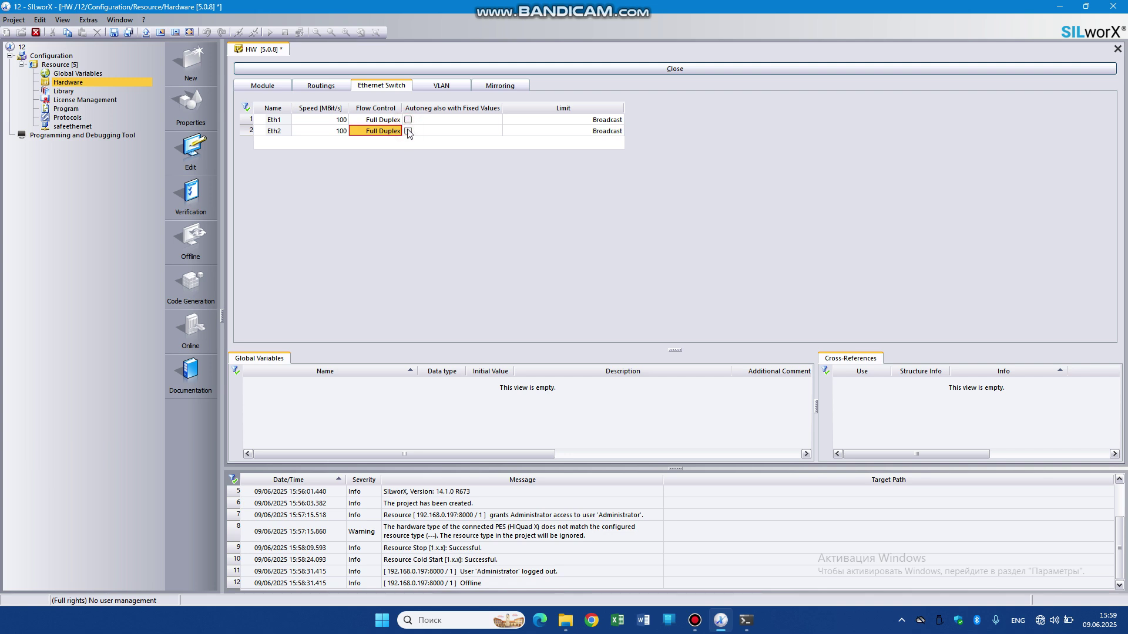
click(435, 86)
click(477, 86)
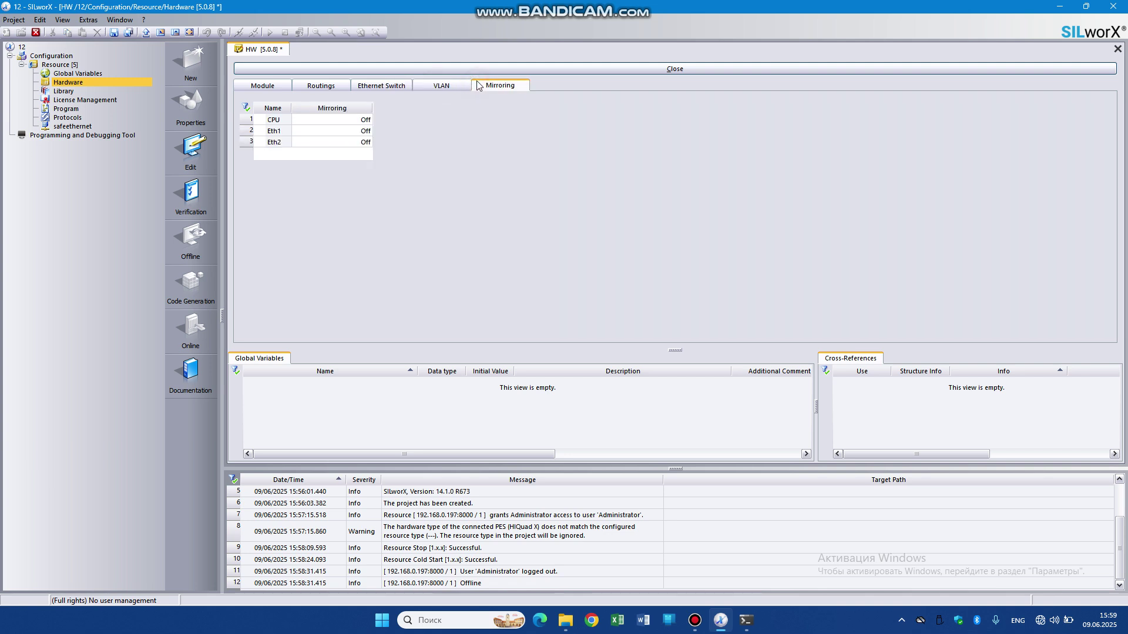
click(256, 87)
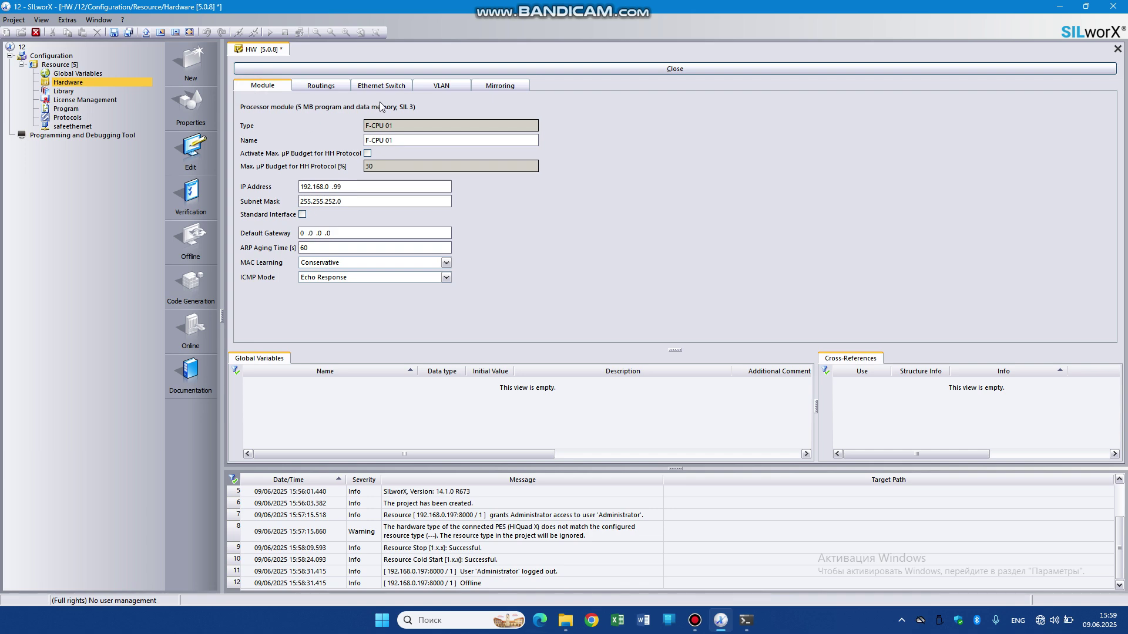
click(356, 70)
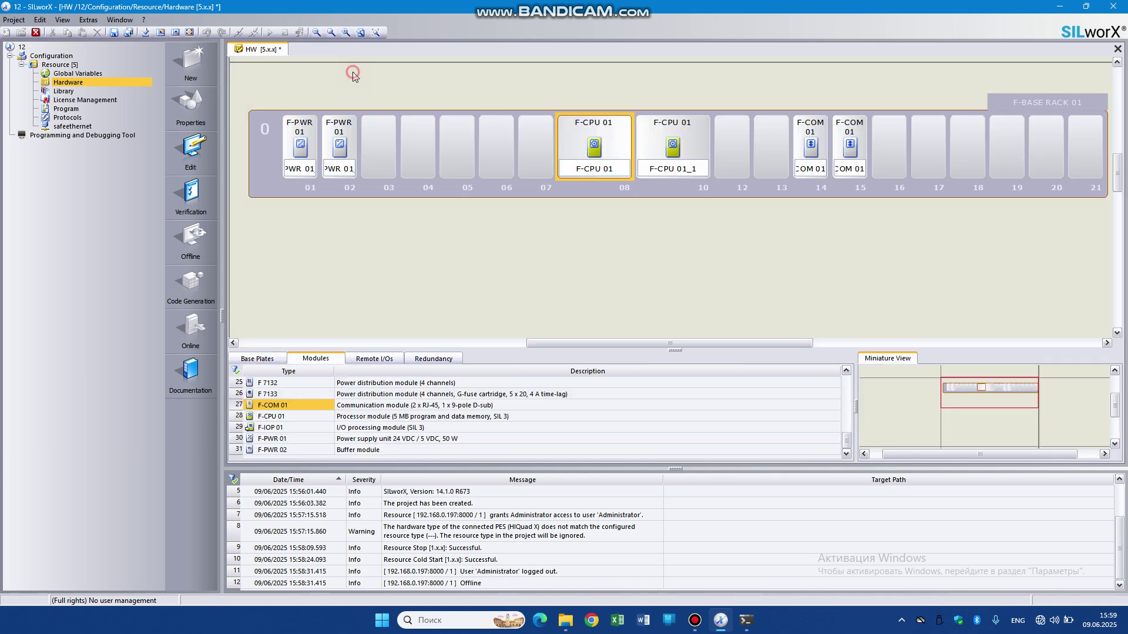
- Set the IP address of the processor module in slot 10 to 192.168.0.100
double_click(675, 151)
click(357, 188)
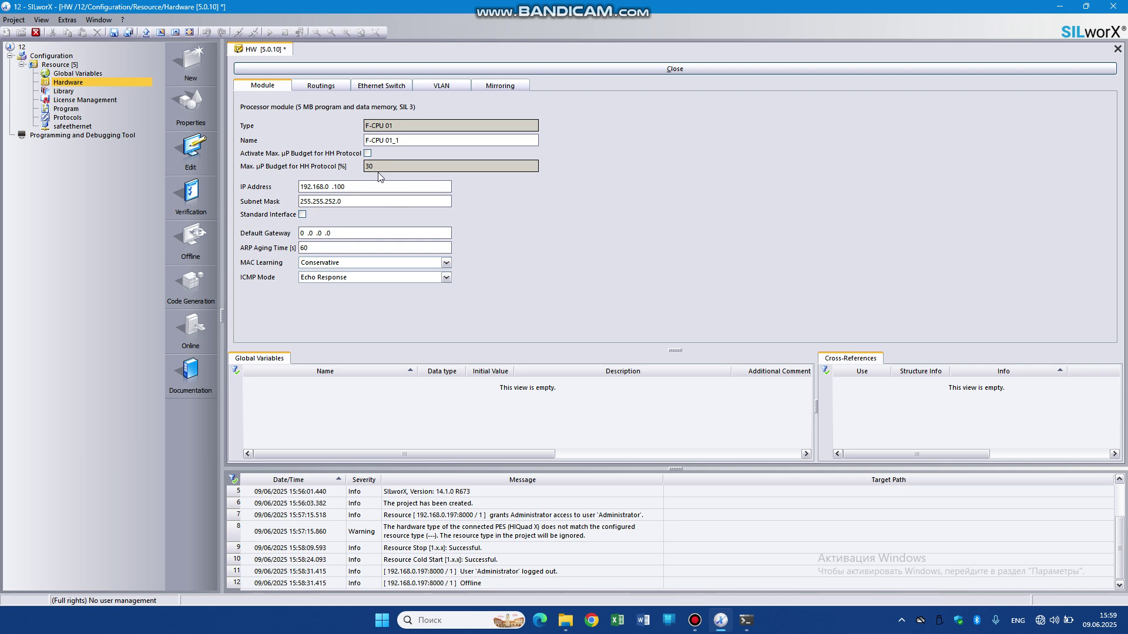
click(333, 87)
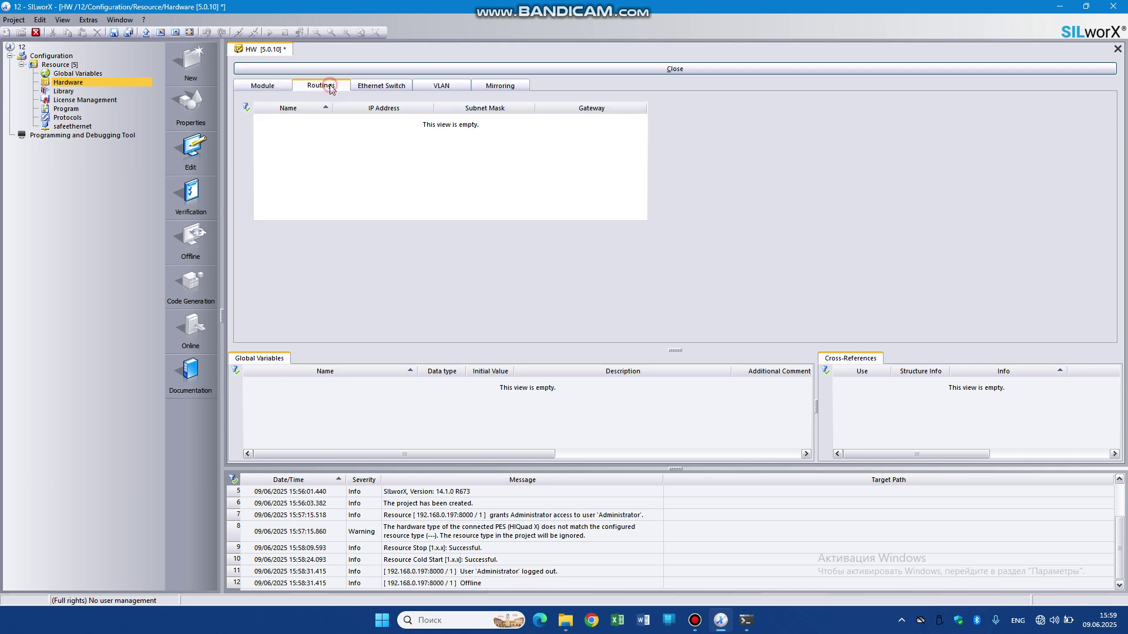
- Set the Eth1 and Eth2 speed of the slot 10 processor module's Ethernet switch to 100 MBit/s
click(371, 87)
click(345, 120)
click(342, 120)
click(340, 143)
click(345, 134)
click(343, 132)
click(329, 152)
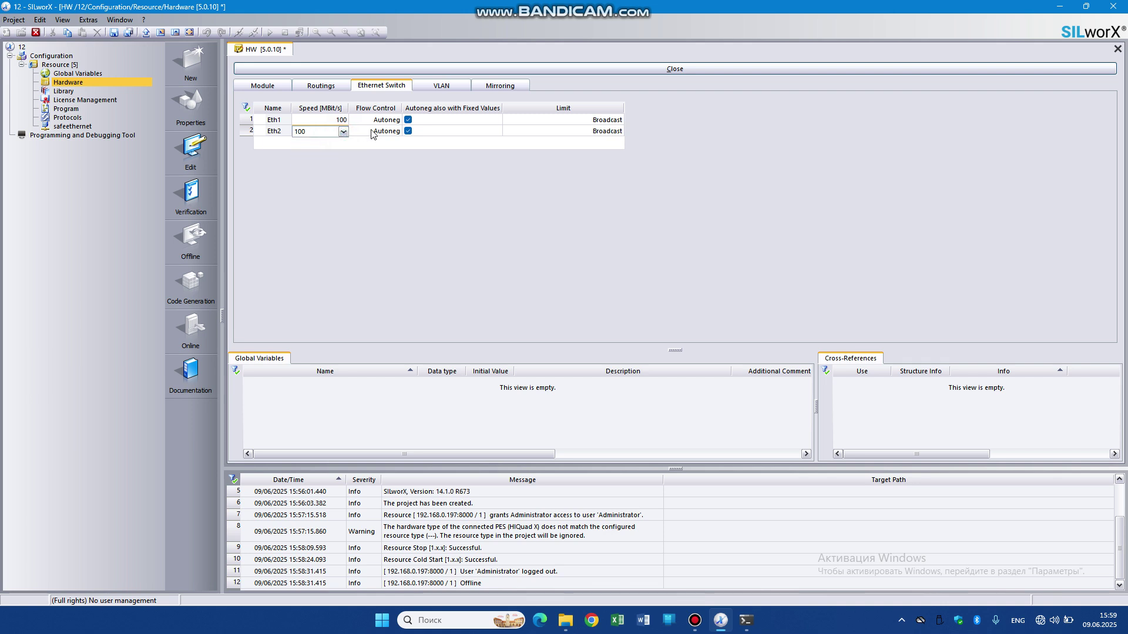
- Set the slot 10 module's Eth1 and Eth2 flow control to Full Duplex and disable Autoneg also with Fixed Values for both
click(393, 121)
click(396, 121)
click(367, 144)
click(397, 133)
click(396, 133)
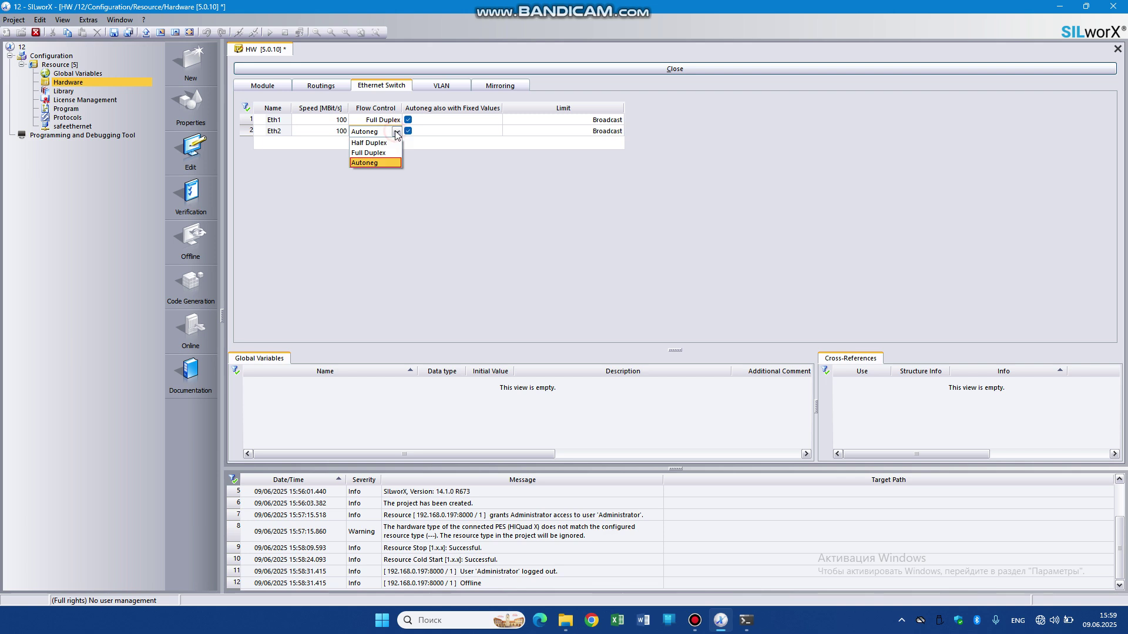
click(377, 151)
click(408, 120)
click(408, 131)
click(441, 86)
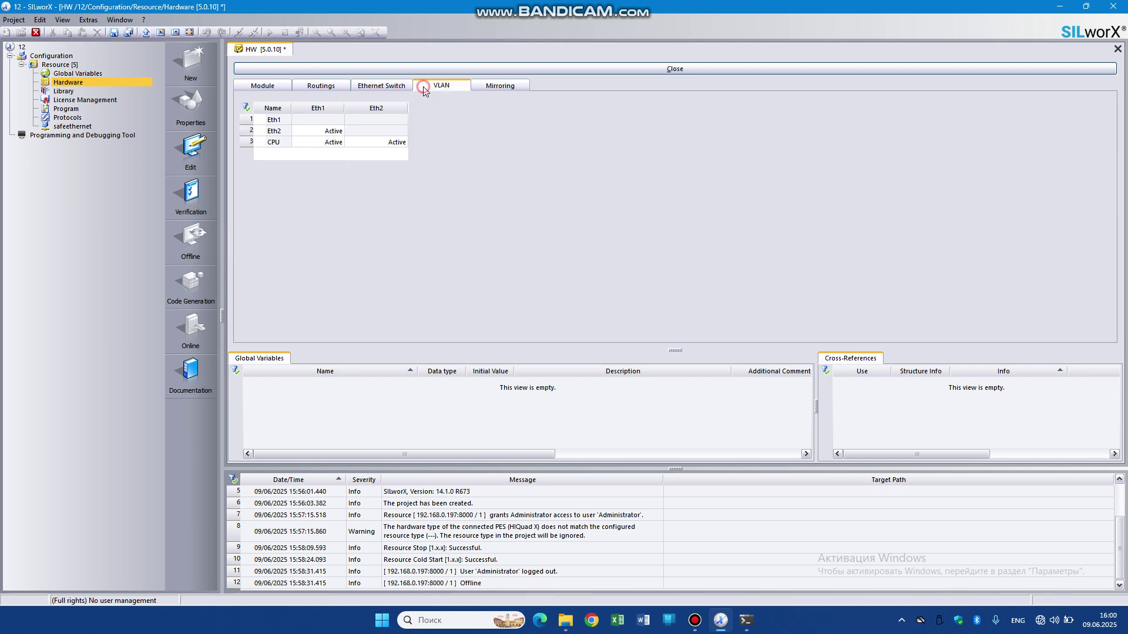
click(500, 86)
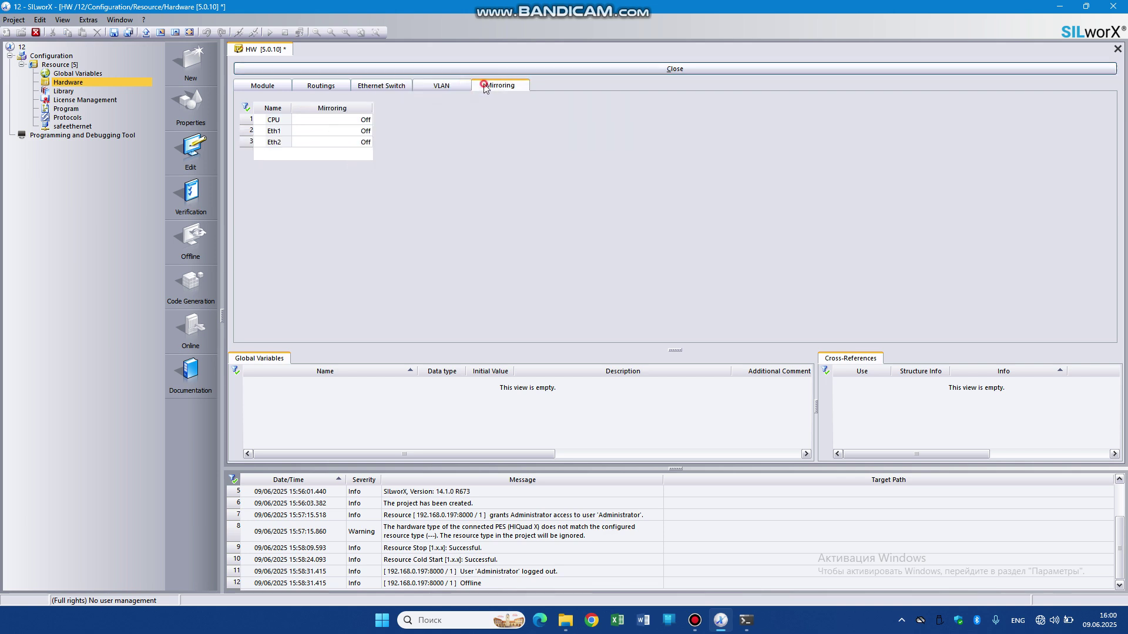
click(350, 68)
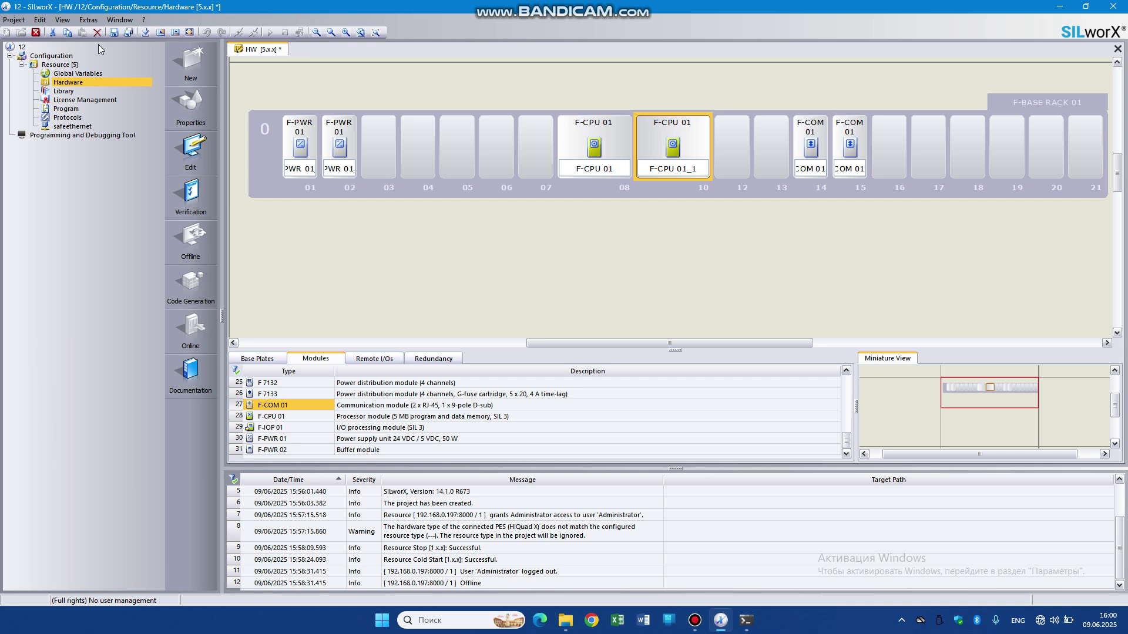
- Save and close the hardware configuration, then generate the resource's code with CRC comparison
click(114, 32)
click(1117, 49)
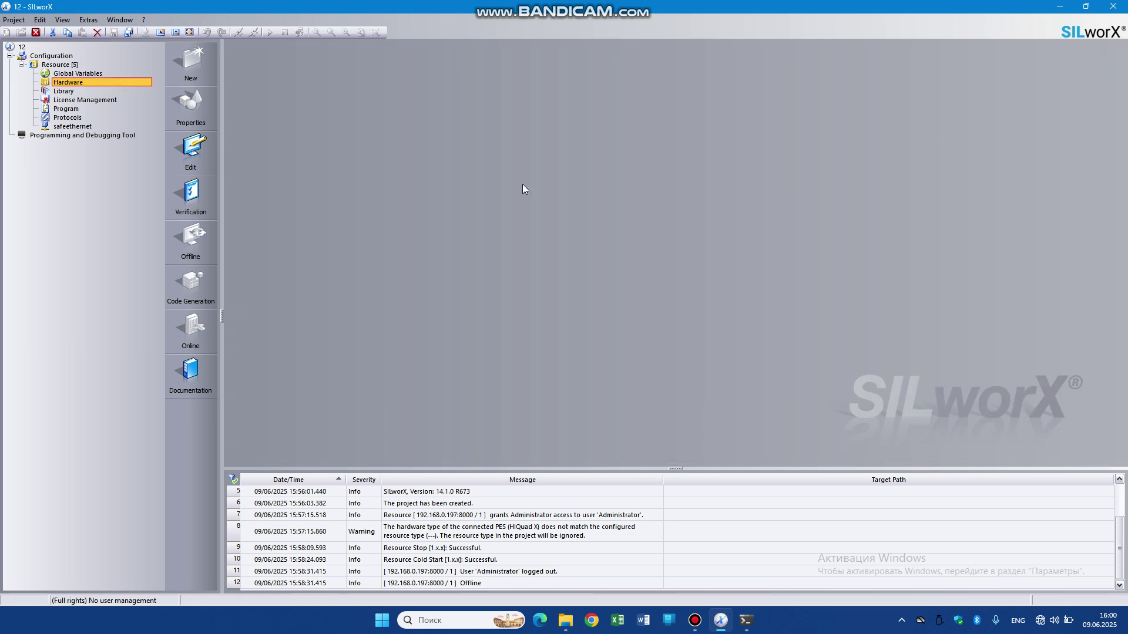
click(66, 65)
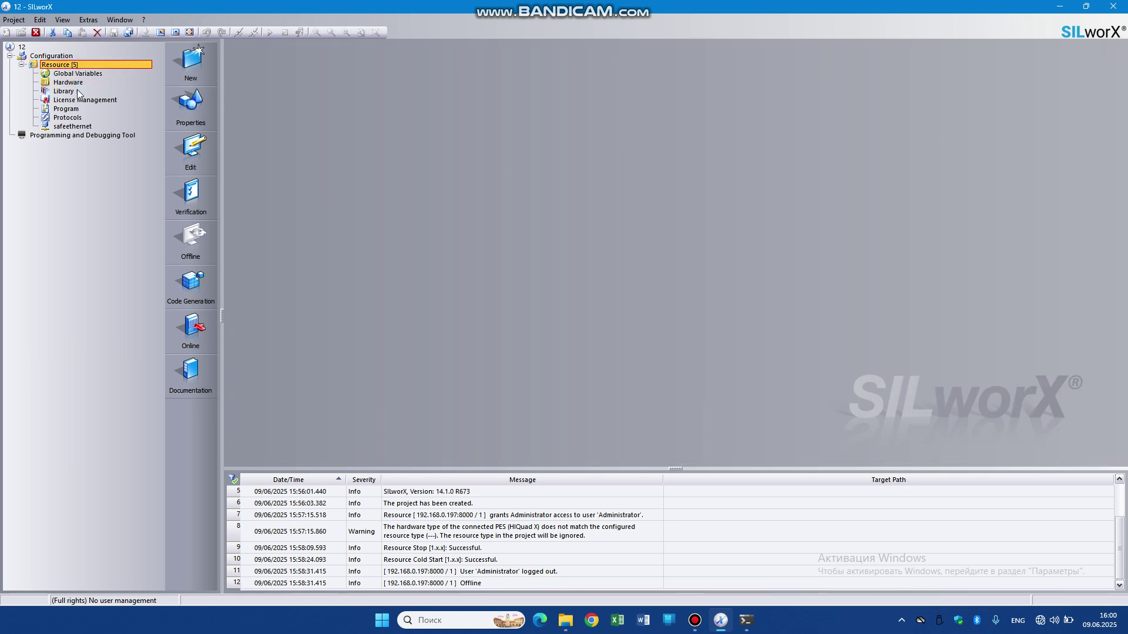
click(199, 277)
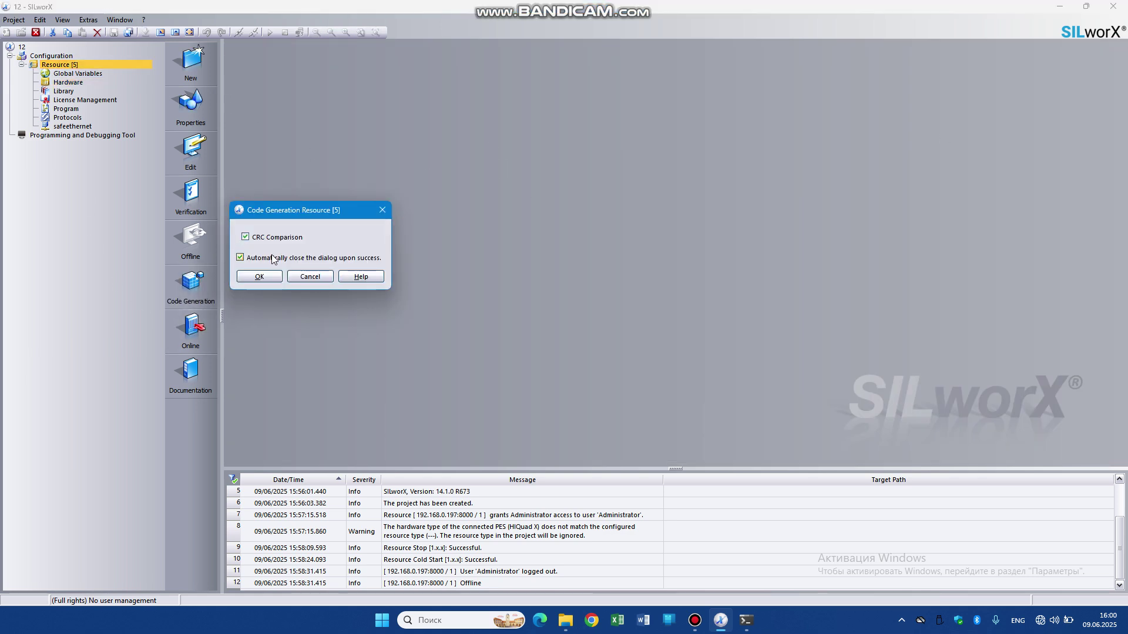
click(264, 274)
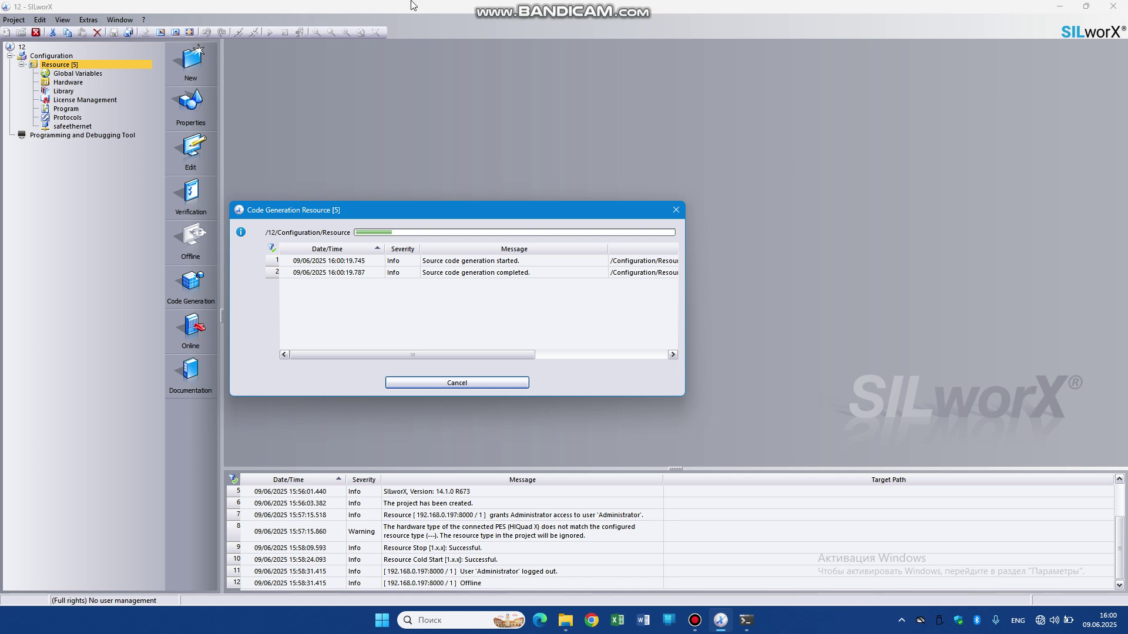
mouse_move(488, 3)
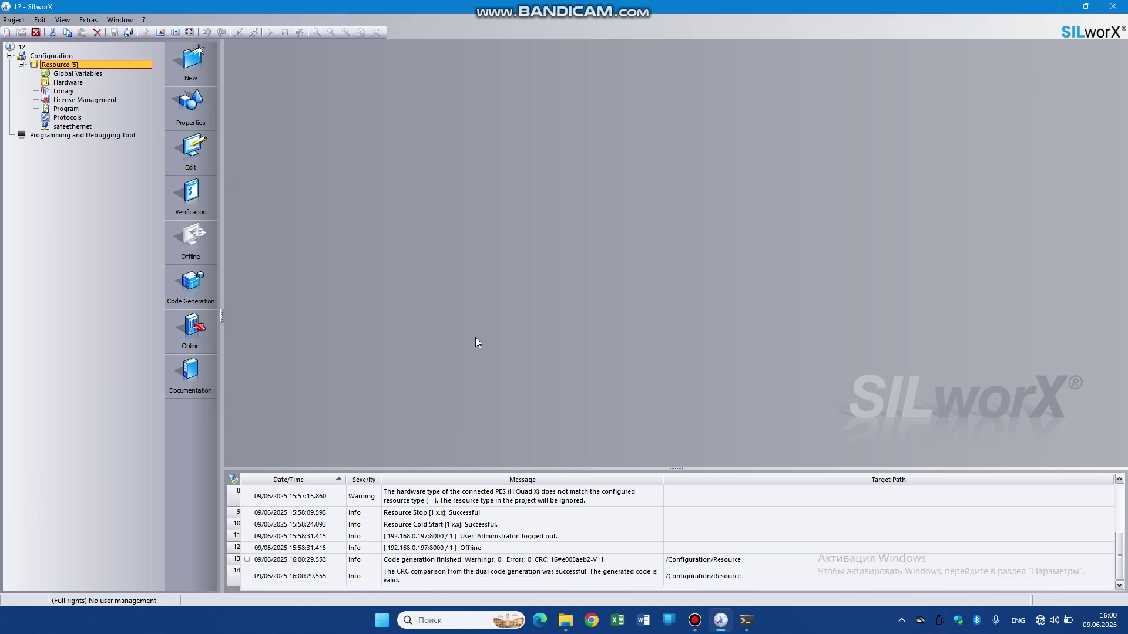
- Go online with the hardware: find the controller by MAC address 00-e0-a1-06-23-24, apply its connection data and log in to the system
click(66, 84)
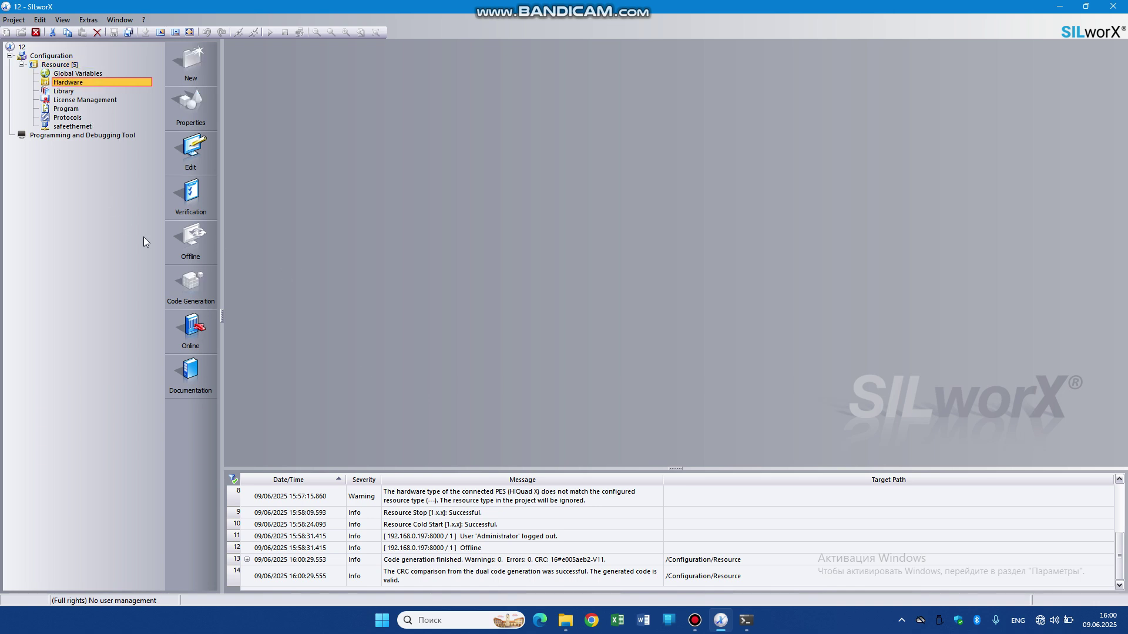
click(192, 329)
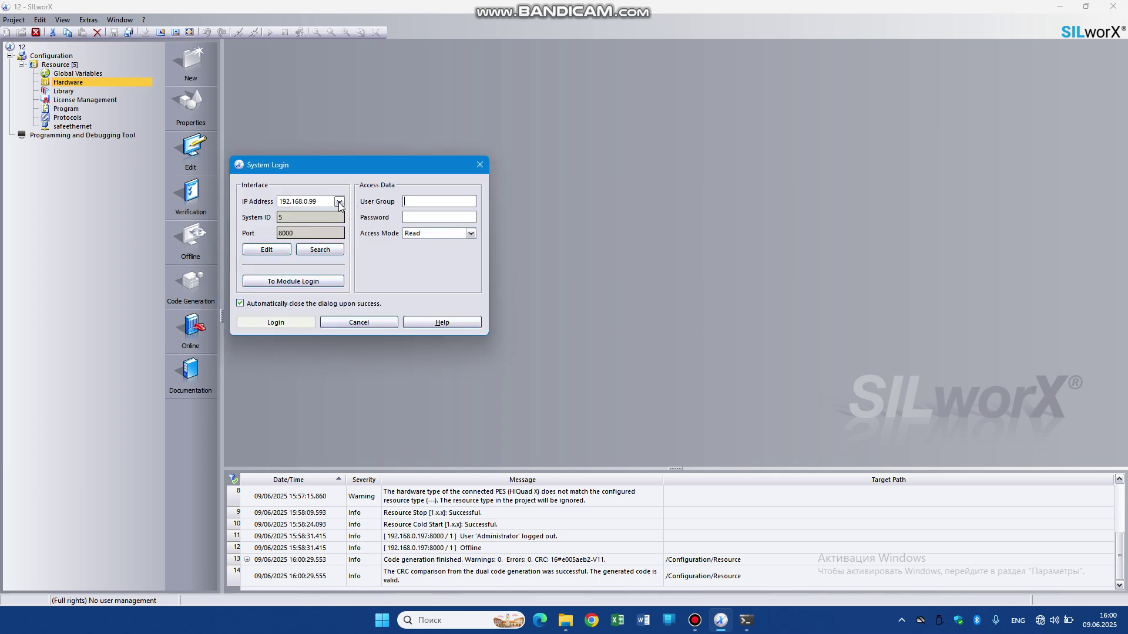
click(320, 249)
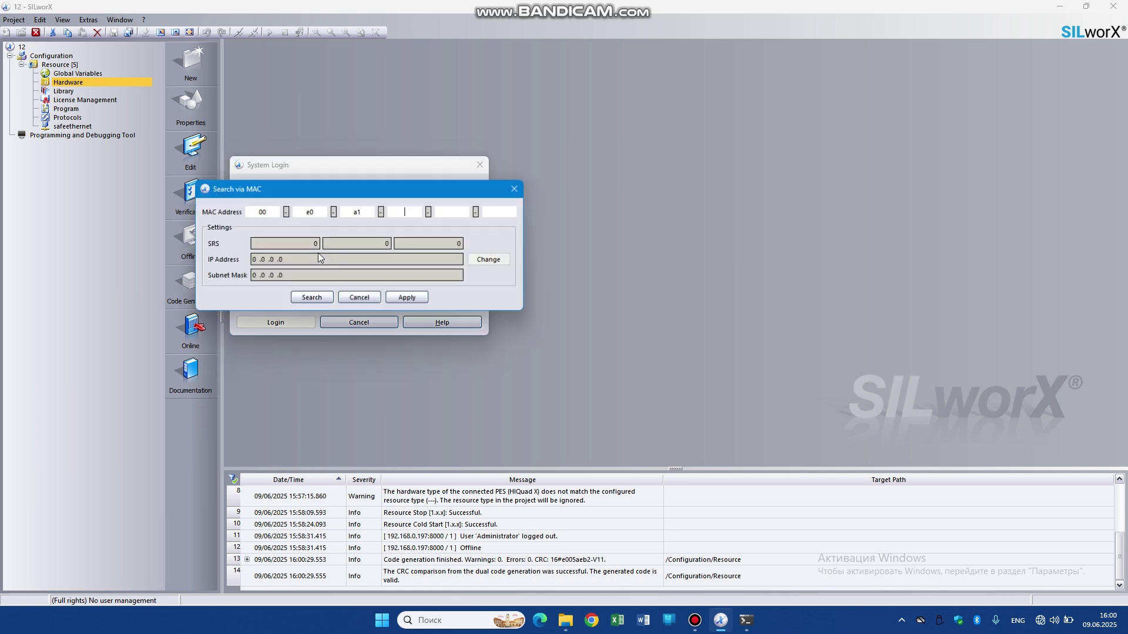
text(06-23-)
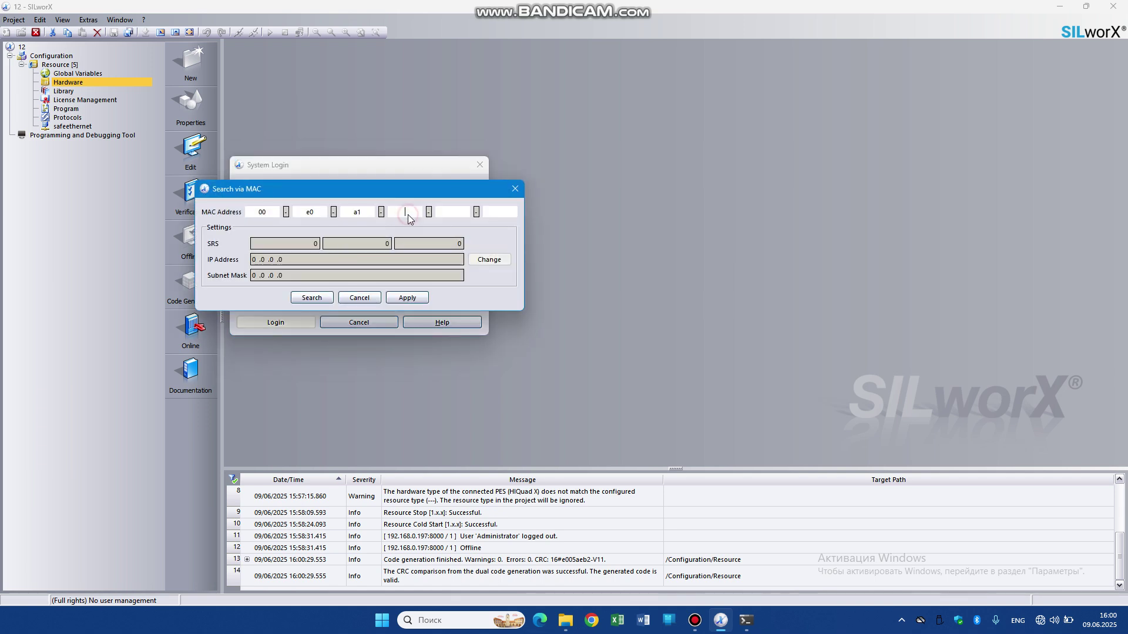
text(24)
click(312, 298)
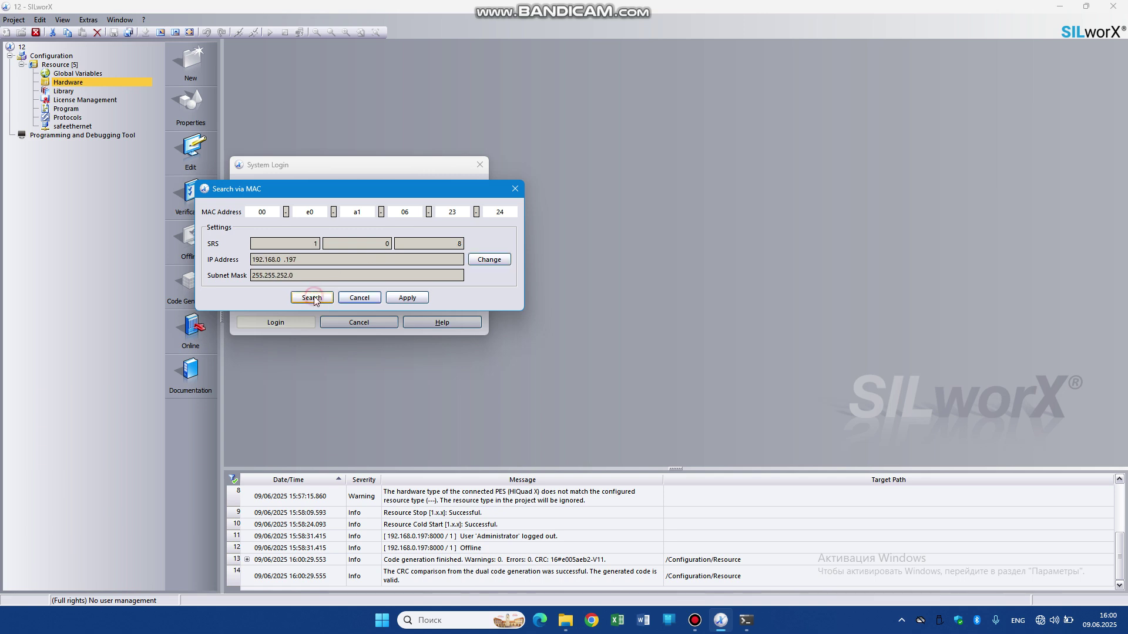
click(394, 296)
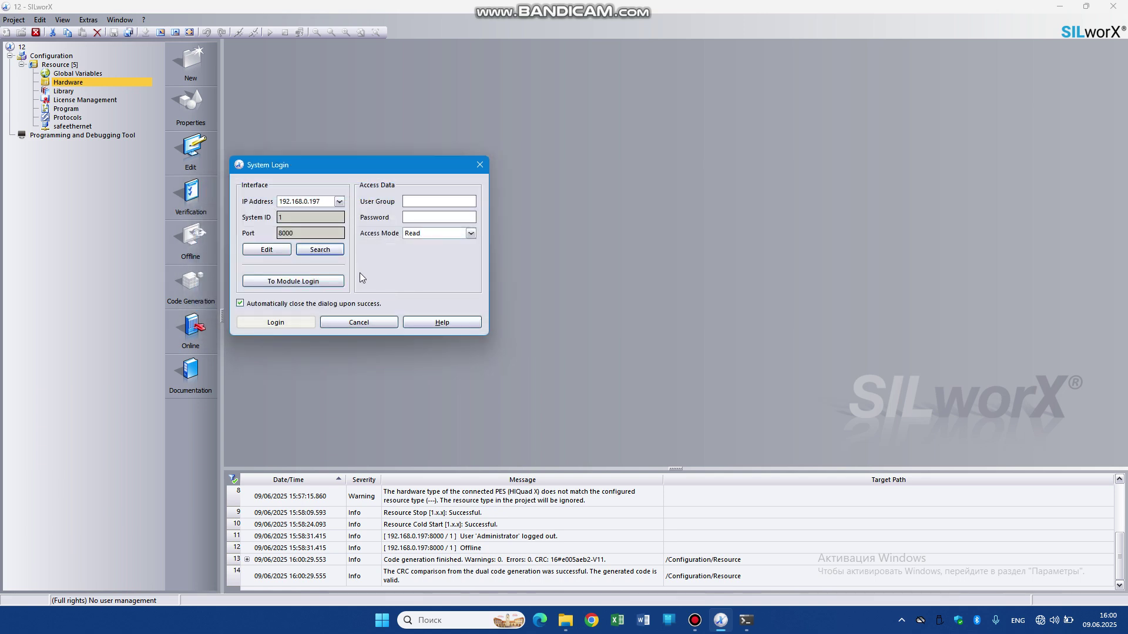
click(284, 321)
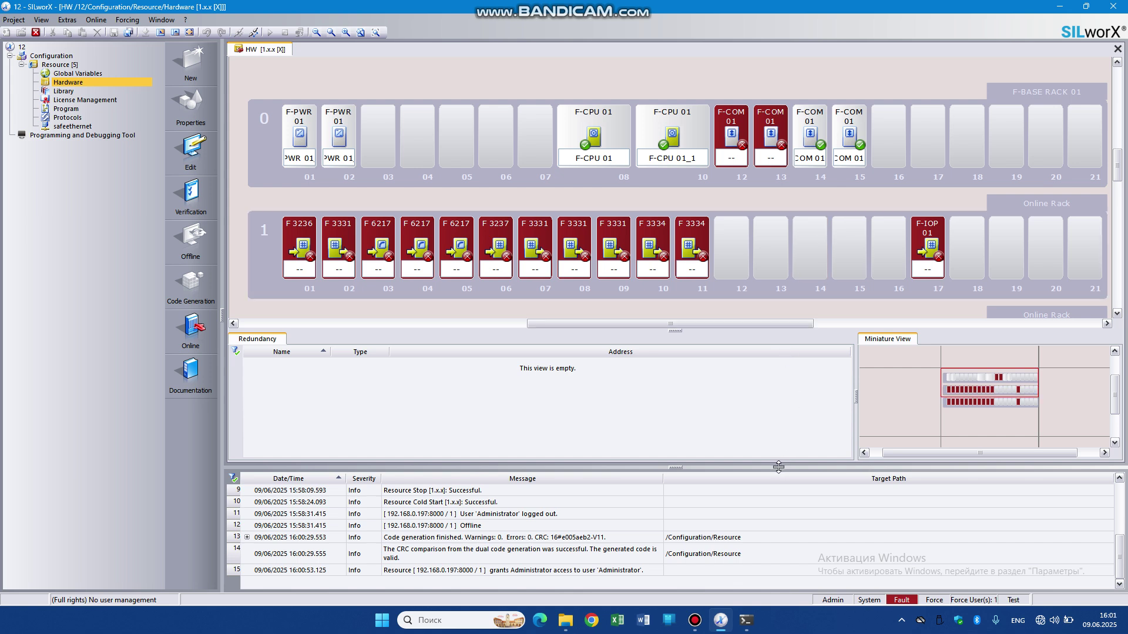
- Enlarge the online hardware view by shrinking the message and redundancy areas, and fit racks 0, 1 and 2 into it for inspection
drag(778, 467, 753, 600)
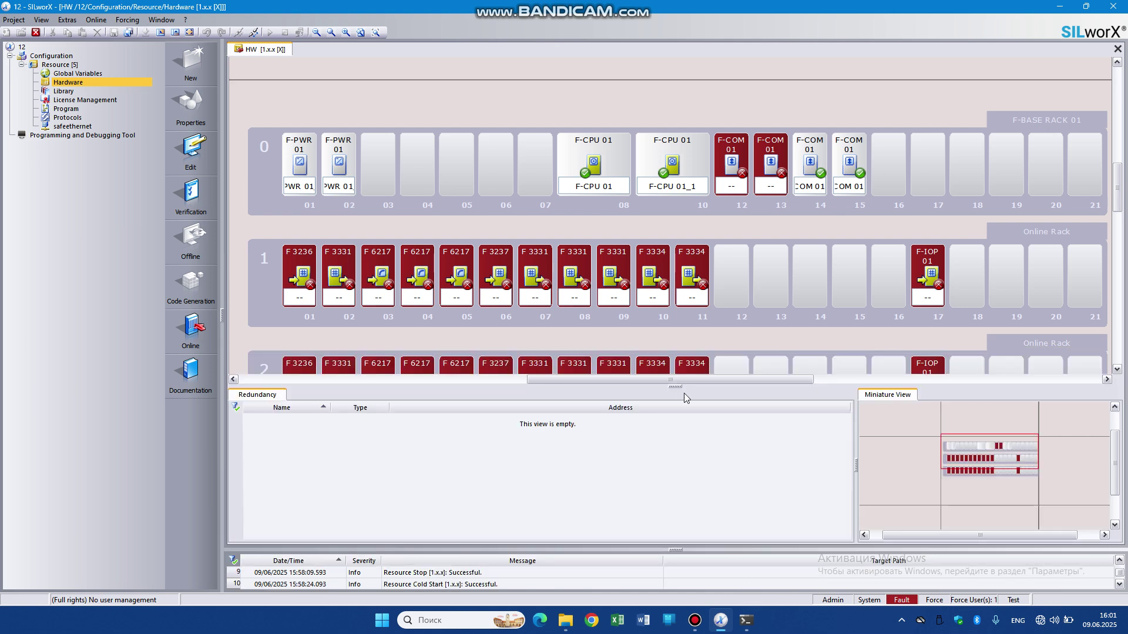
drag(671, 491, 671, 486)
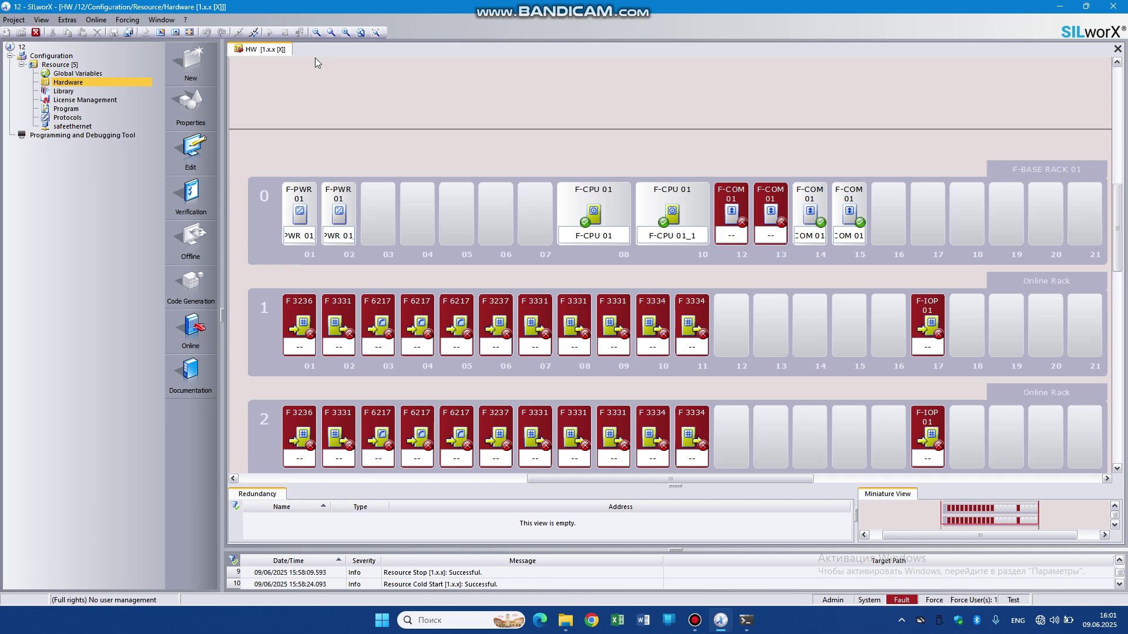
click(316, 33)
click(316, 32)
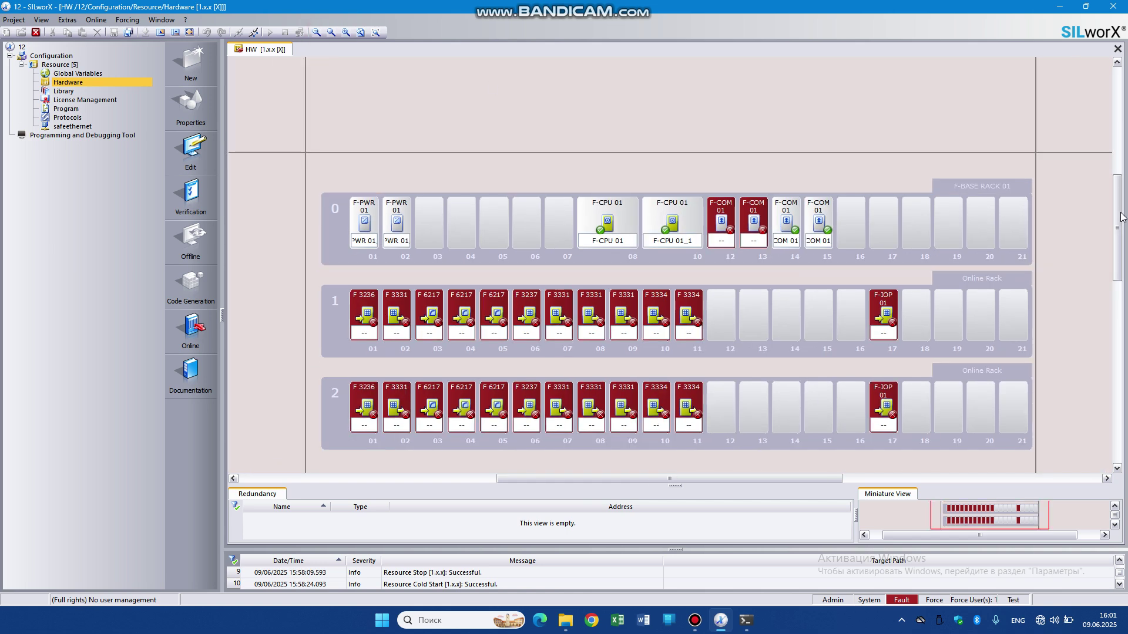
drag(1122, 217, 1126, 239)
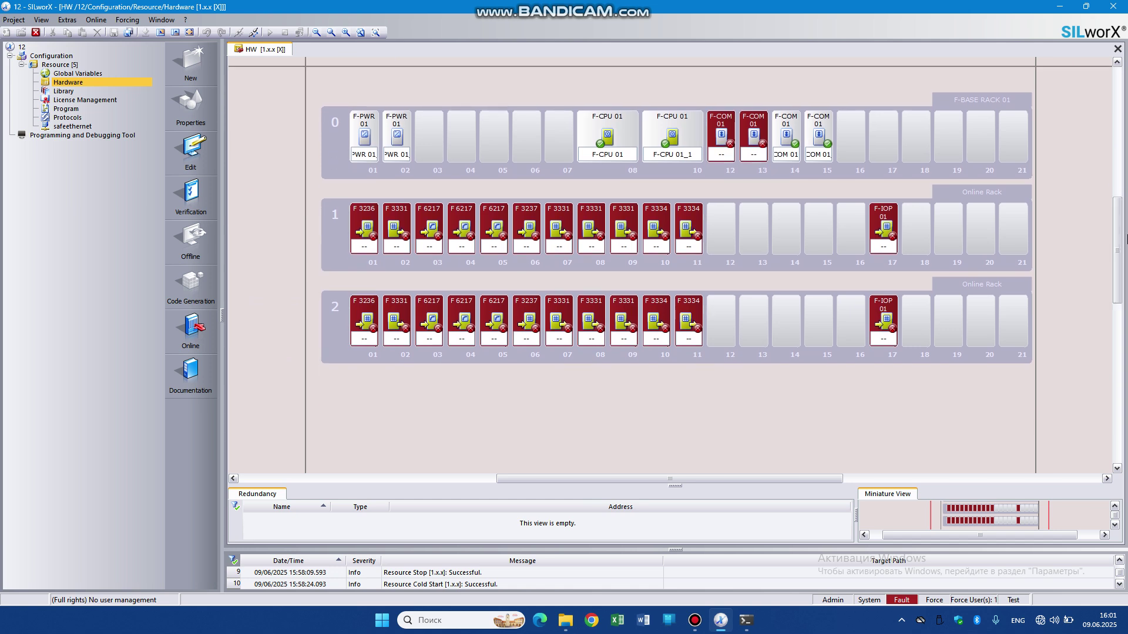